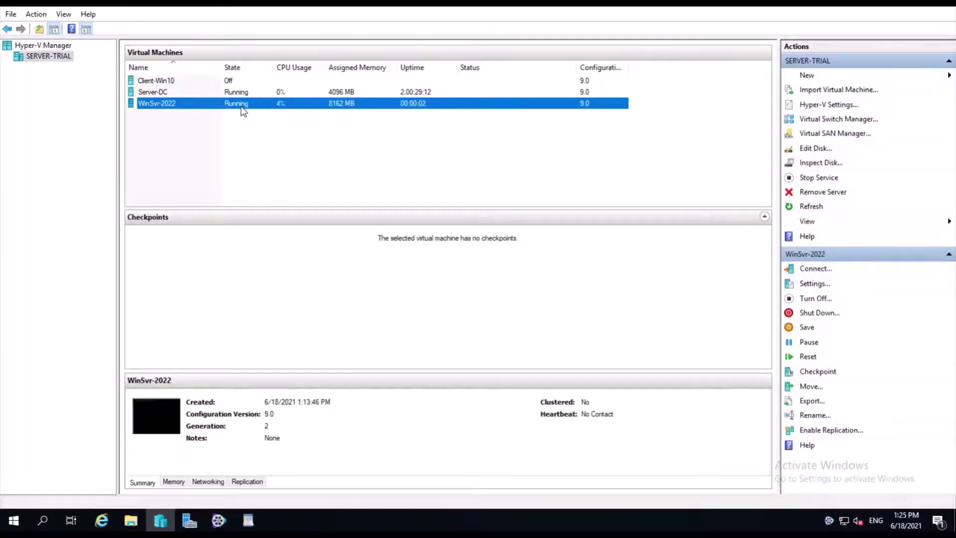
# Open a Virtual Machine Connection to WinSvr-2022 and move its window into place.
pyautogui.doubleClick(242, 105)
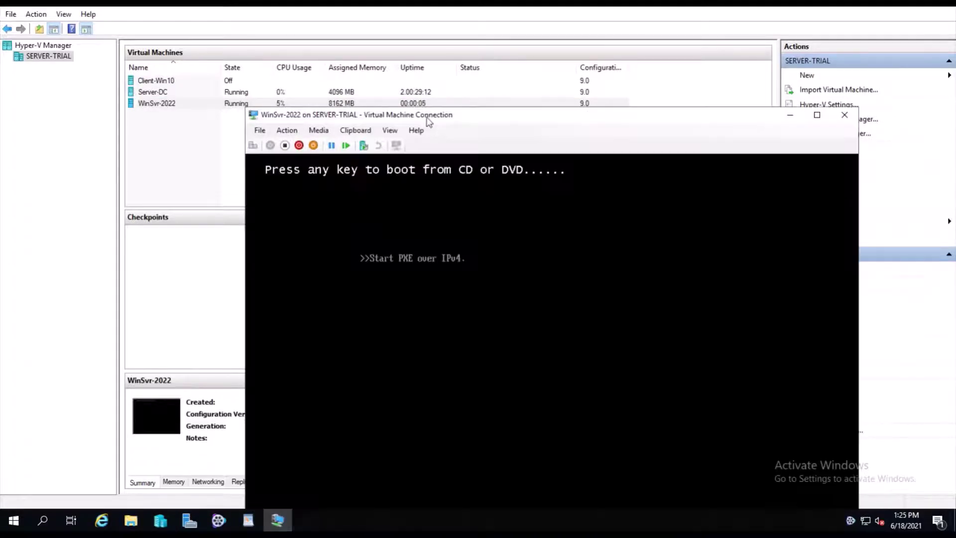
pyautogui.moveTo(426, 114); pyautogui.dragTo(329, 28)
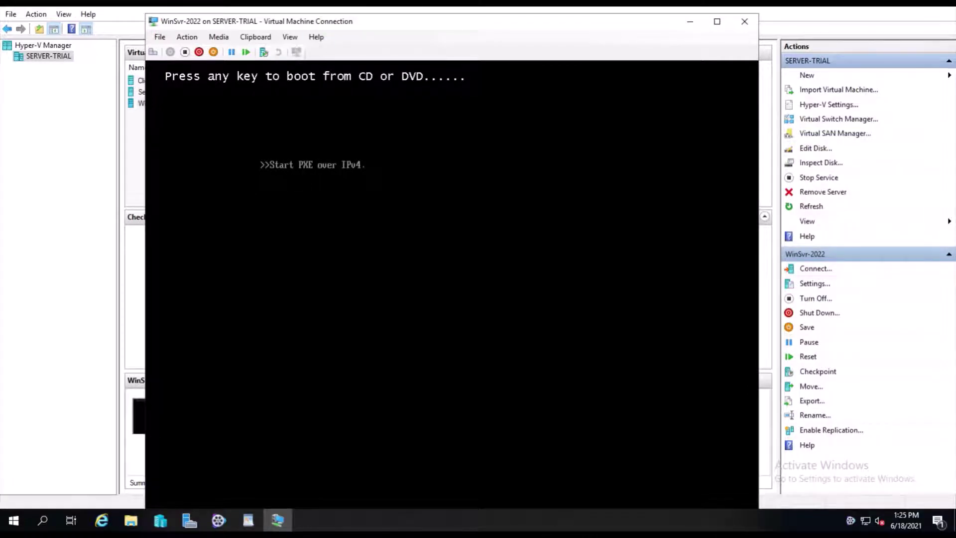
pyautogui.click(248, 521)
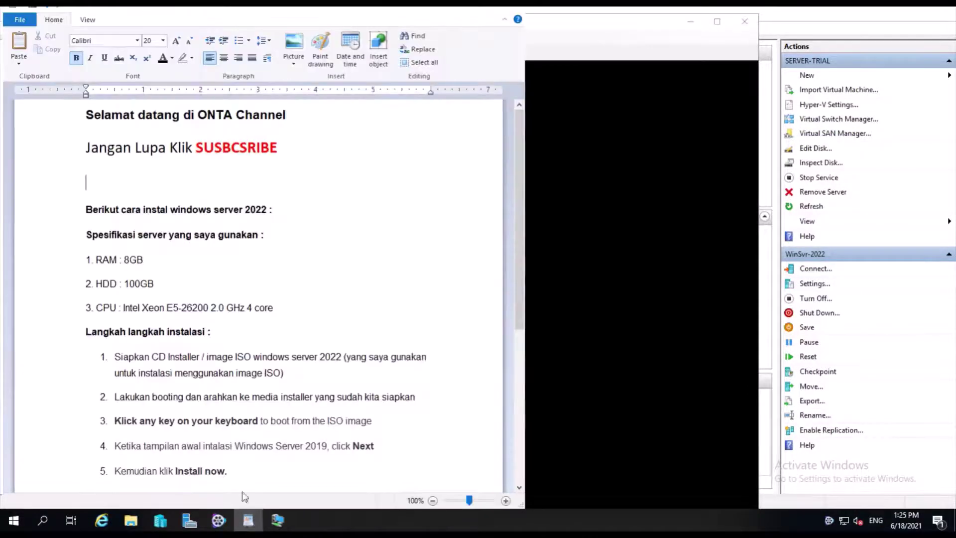
pyautogui.click(80, 213)
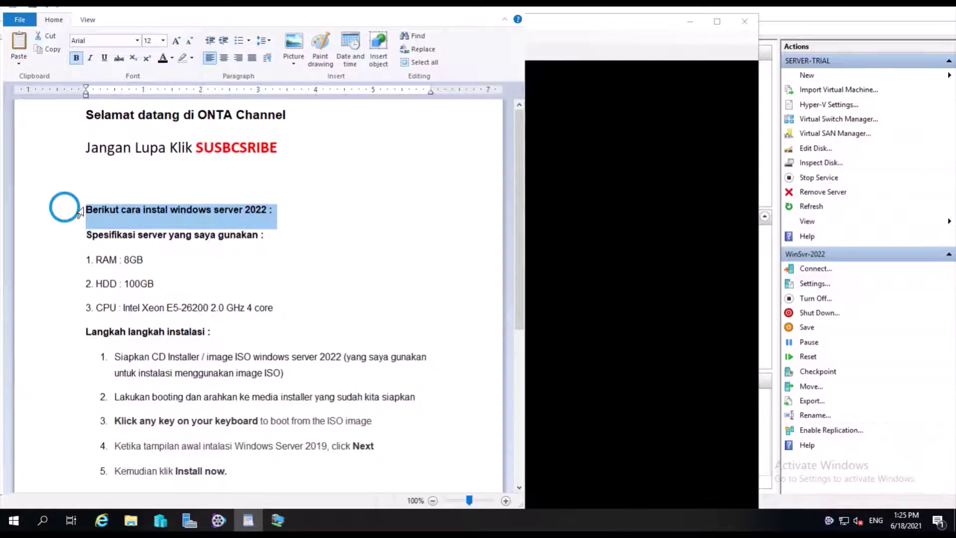
pyautogui.moveTo(80, 213); pyautogui.dragTo(72, 313)
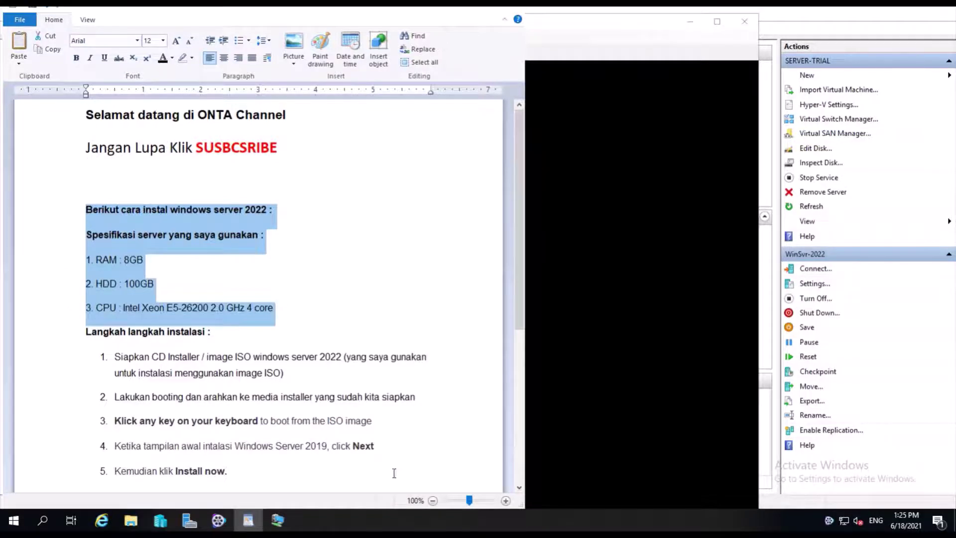
pyautogui.click(519, 489)
pyautogui.click(519, 490)
pyautogui.click(519, 489)
pyautogui.click(519, 490)
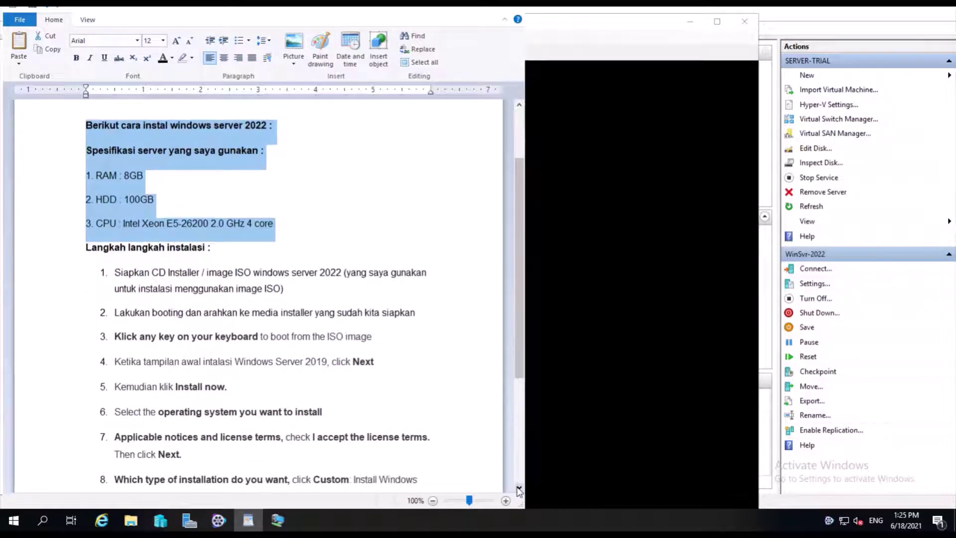
pyautogui.click(519, 489)
pyautogui.click(519, 489)
pyautogui.click(519, 489)
pyautogui.click(519, 489)
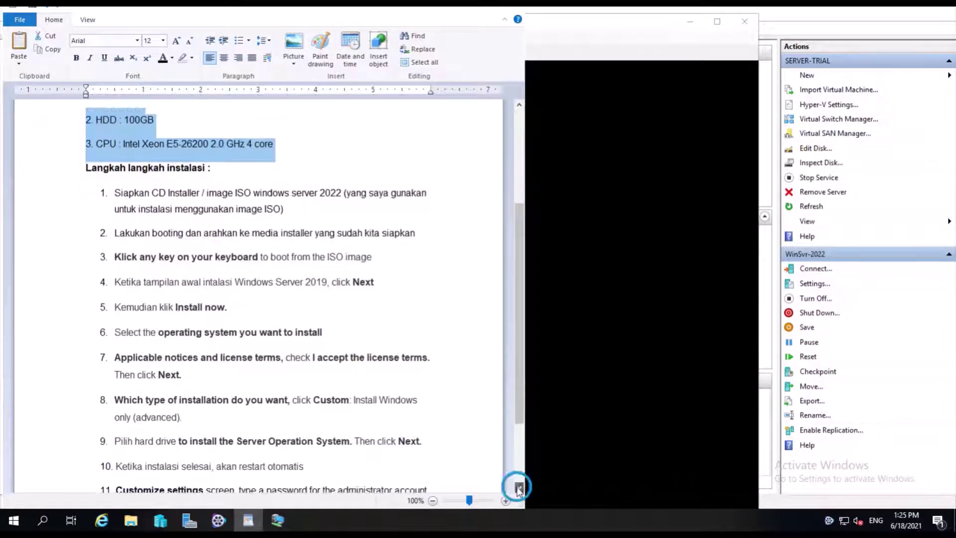
pyautogui.click(519, 489)
pyautogui.click(519, 490)
pyautogui.click(519, 489)
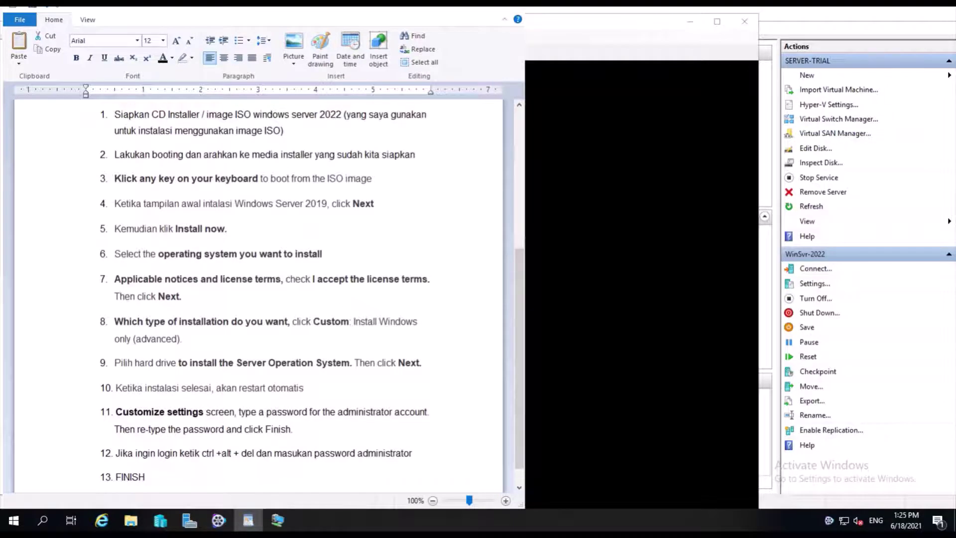
pyautogui.click(519, 105)
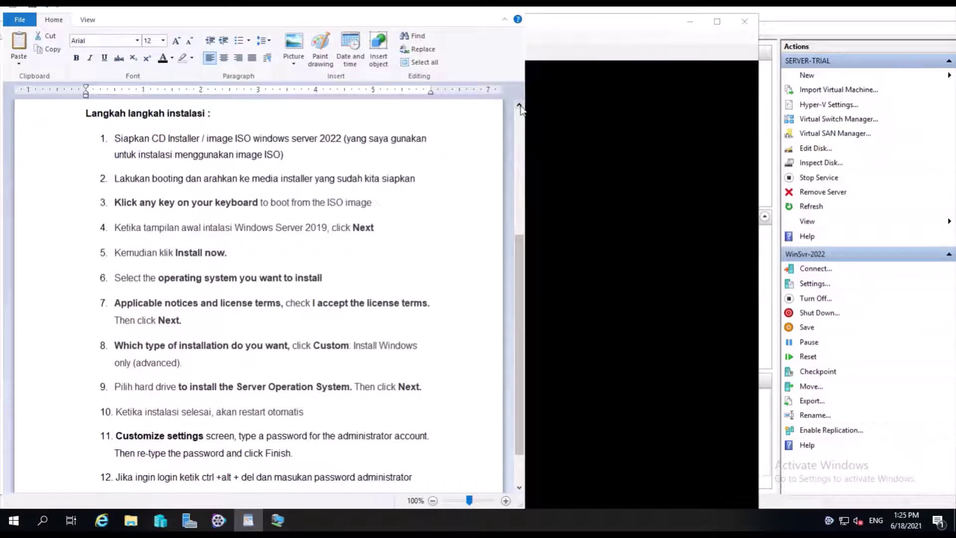
pyautogui.click(79, 120)
pyautogui.moveTo(79, 120); pyautogui.dragTo(84, 187)
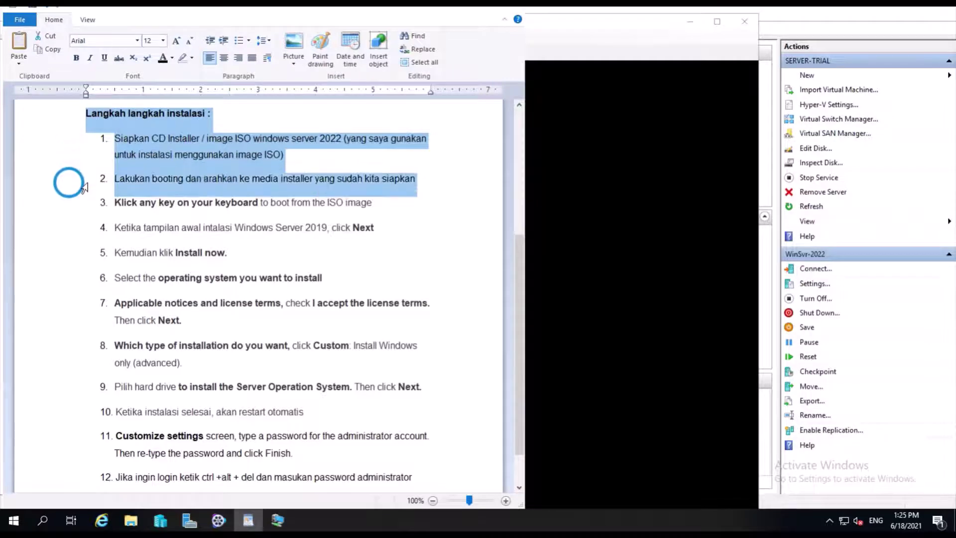
pyautogui.click(91, 209)
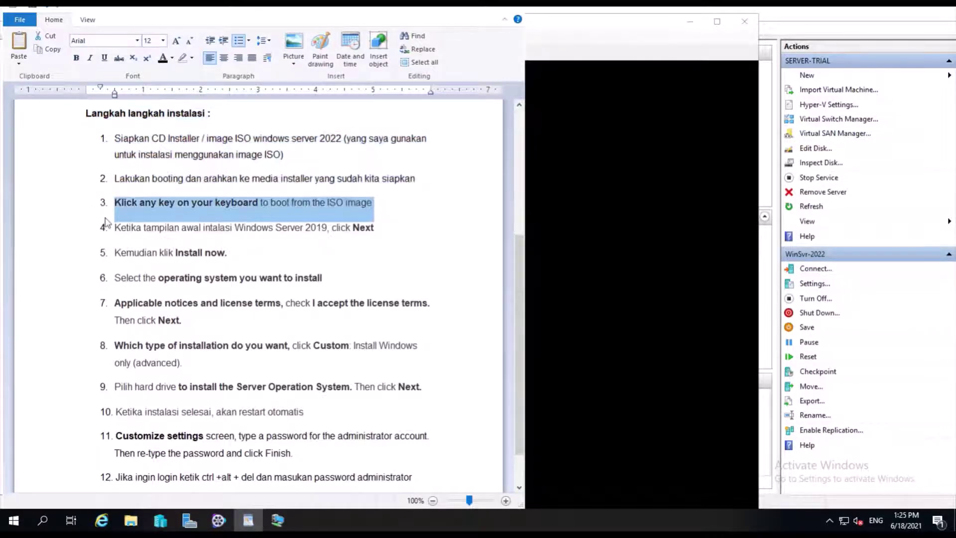
pyautogui.click(634, 320)
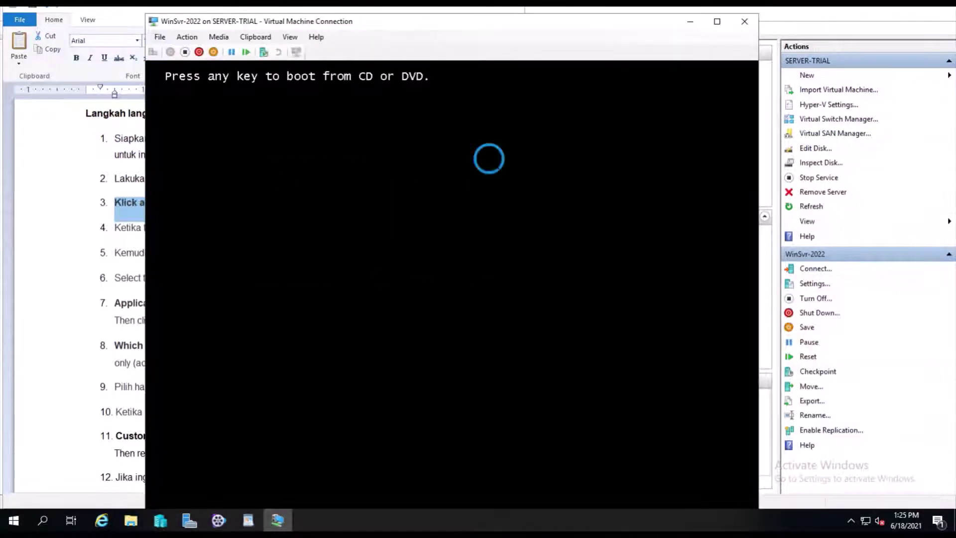
# Boot WinSvr-2022 from the ISO into Windows Setup, then select step 4 in the WordPad notes.
pyautogui.press('Return')
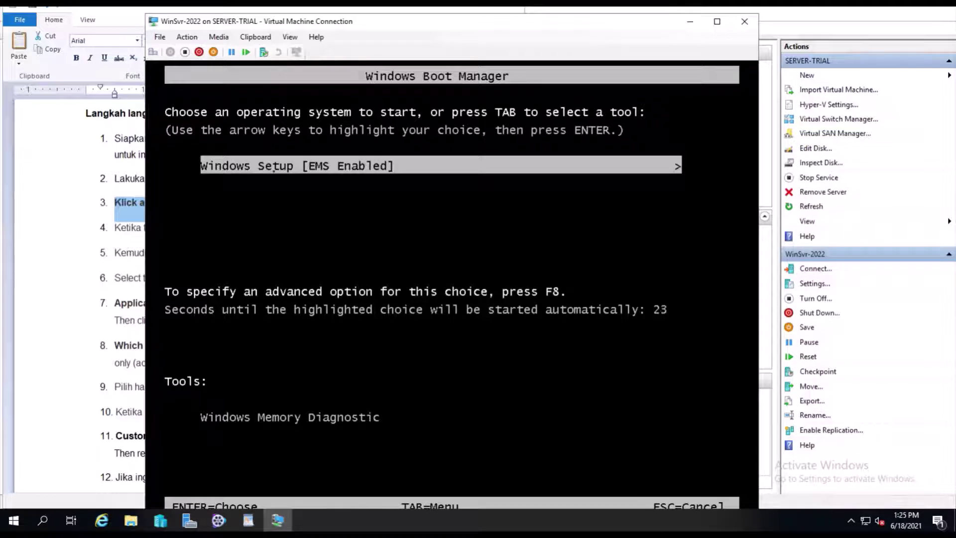
pyautogui.press('Return')
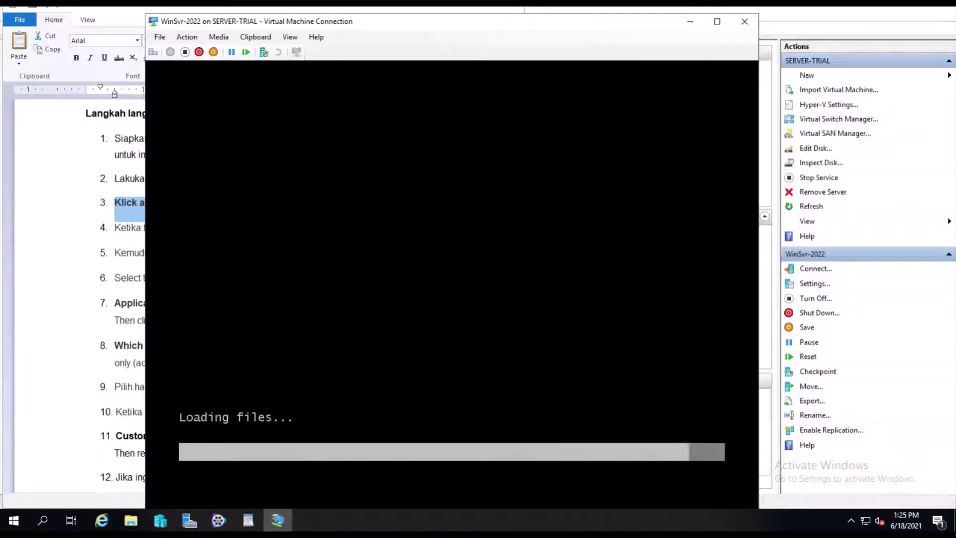
pyautogui.moveTo(304, 25); pyautogui.dragTo(306, 21)
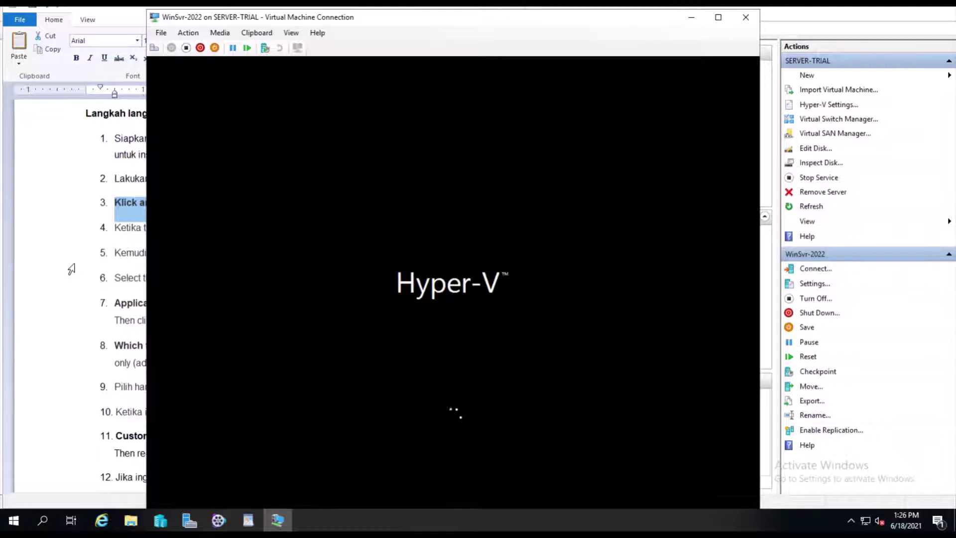
pyautogui.click(91, 236)
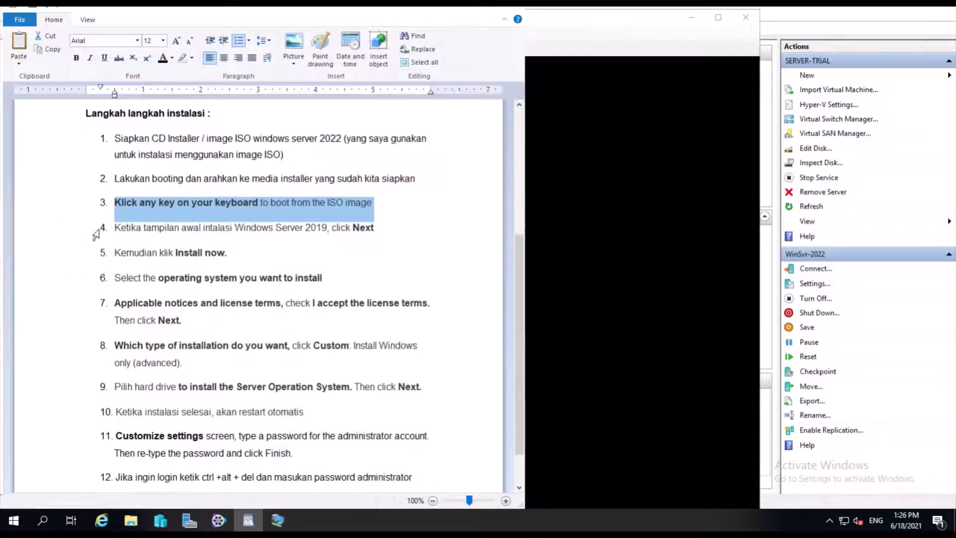
pyautogui.click(96, 233)
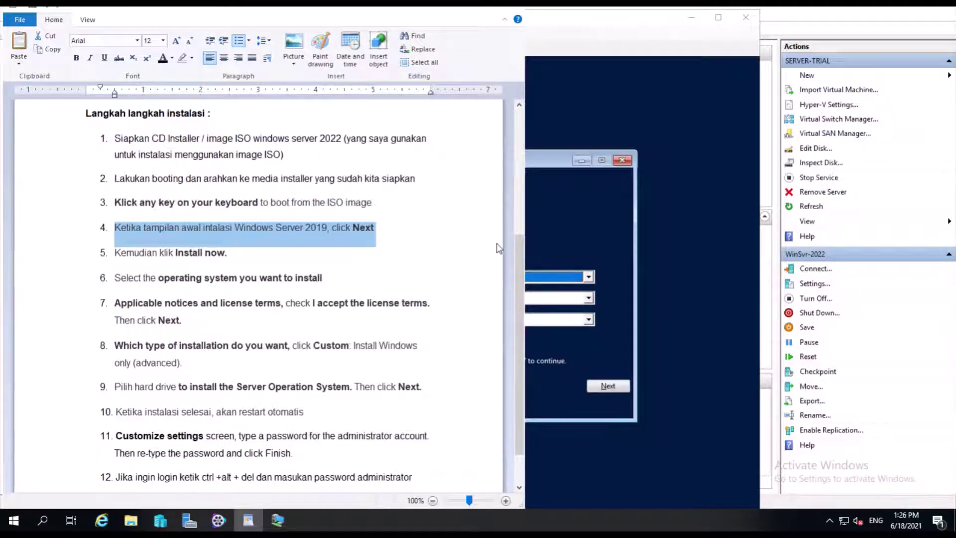
# Accept the default English (United States) language settings, mark step 5, and launch Install now.
pyautogui.click(561, 237)
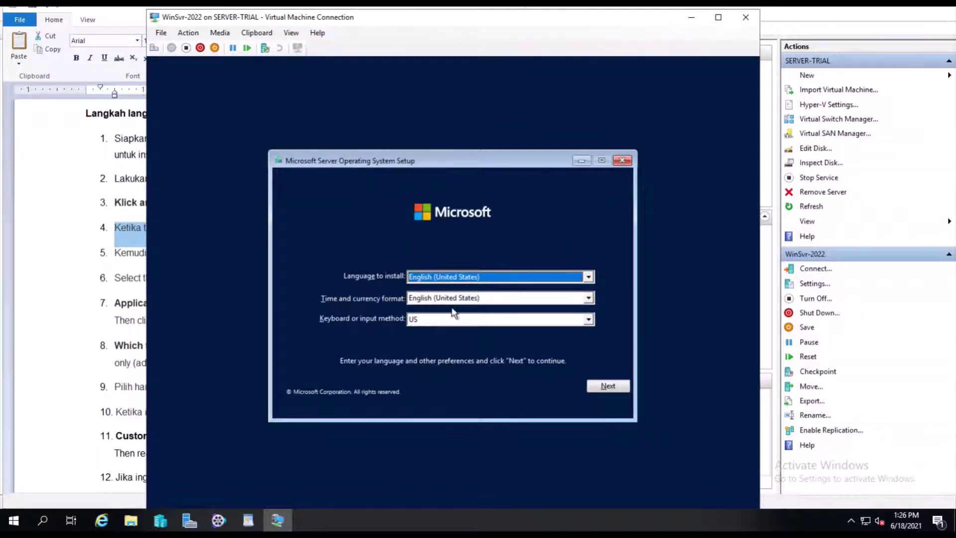
pyautogui.click(608, 386)
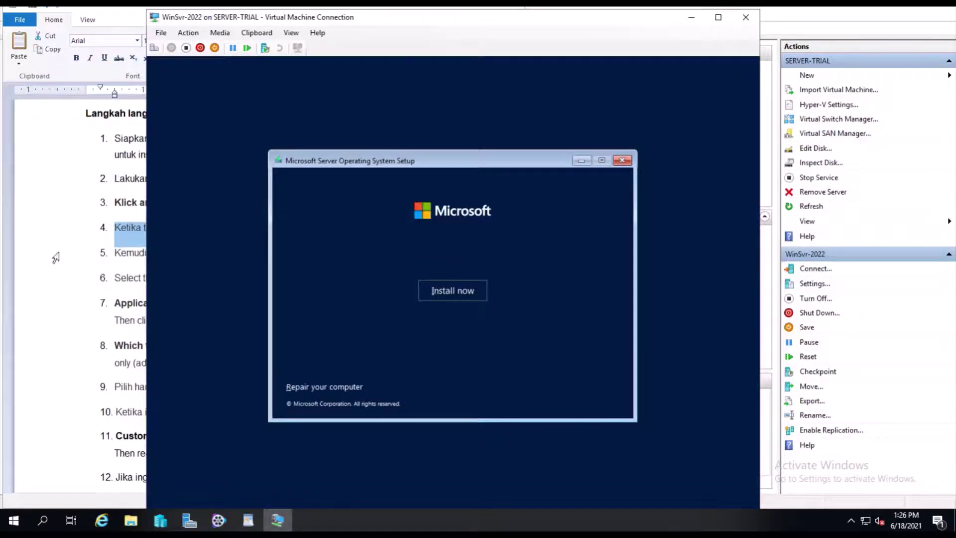
pyautogui.click(87, 254)
pyautogui.click(92, 254)
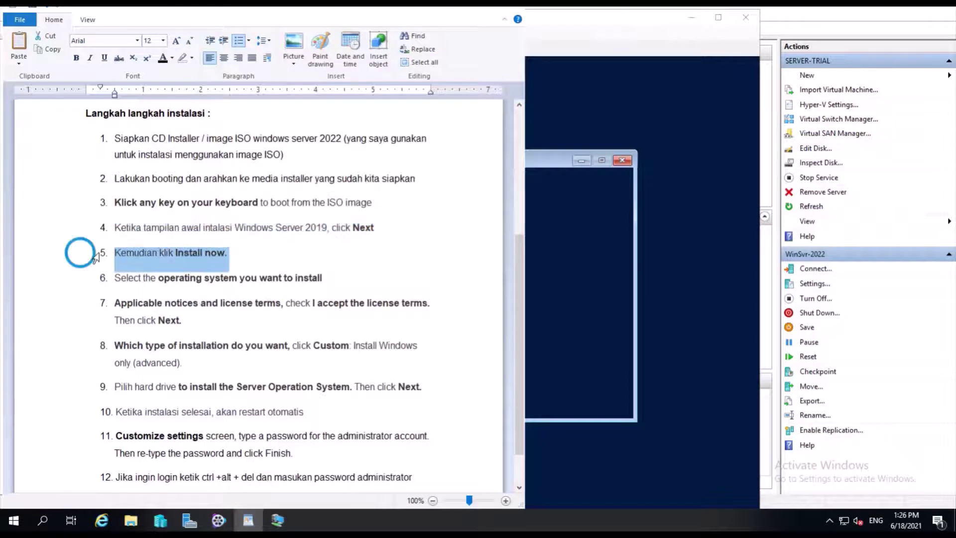
pyautogui.click(595, 308)
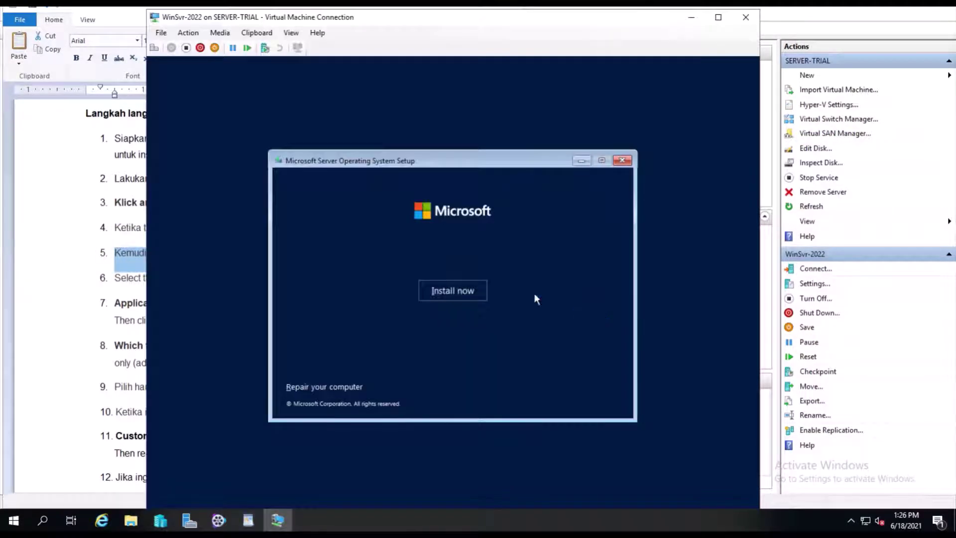
pyautogui.click(460, 293)
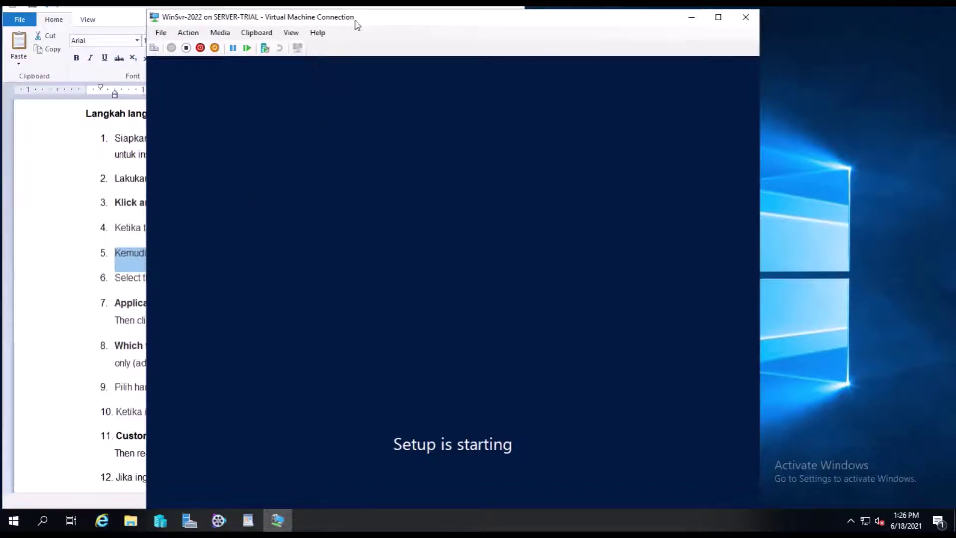
# Mark step 6 in the notes and select Windows Server 2022 Standard Evaluation (Desktop Experience).
pyautogui.moveTo(363, 21)
pyautogui.mouseDown()
pyautogui.moveTo(385, 20)
pyautogui.moveTo(372, 9)
pyautogui.mouseUp()
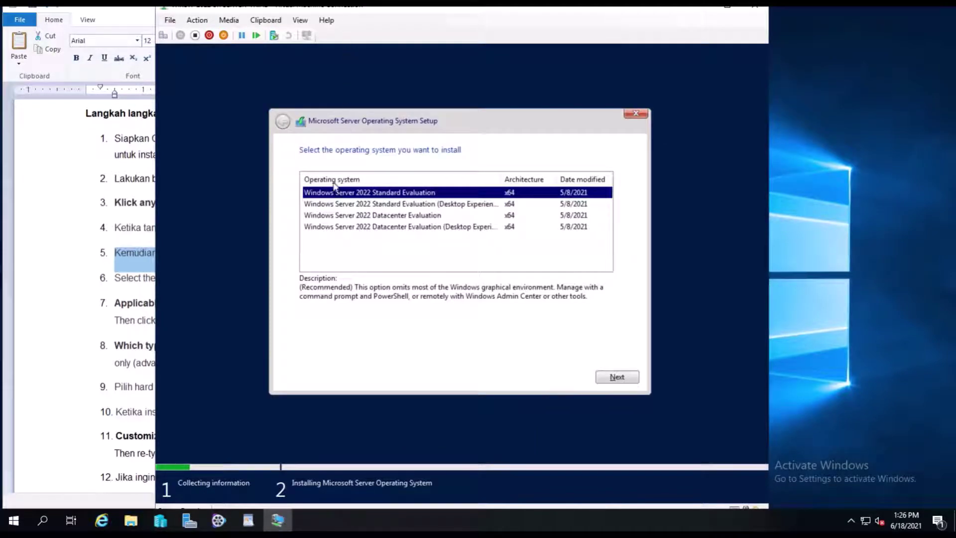
pyautogui.click(57, 257)
pyautogui.click(93, 281)
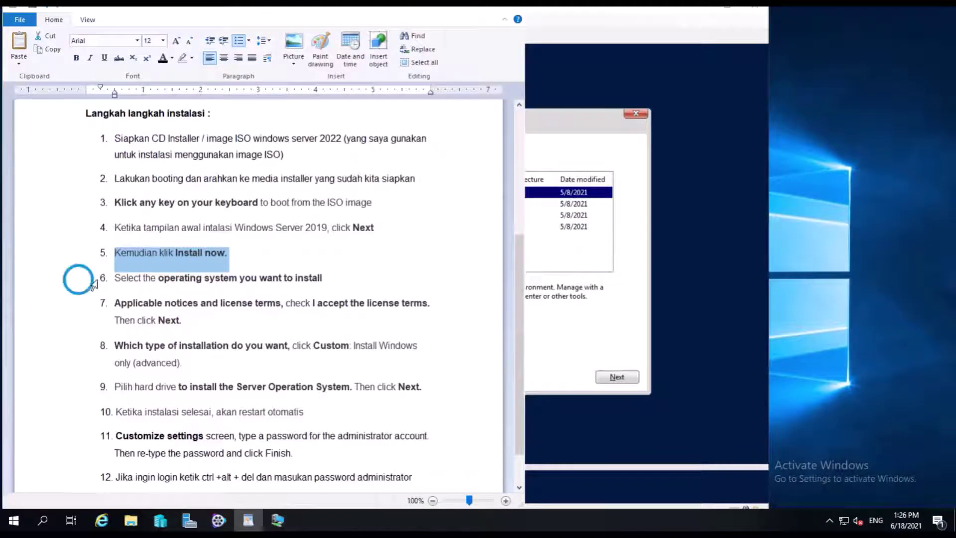
pyautogui.click(602, 320)
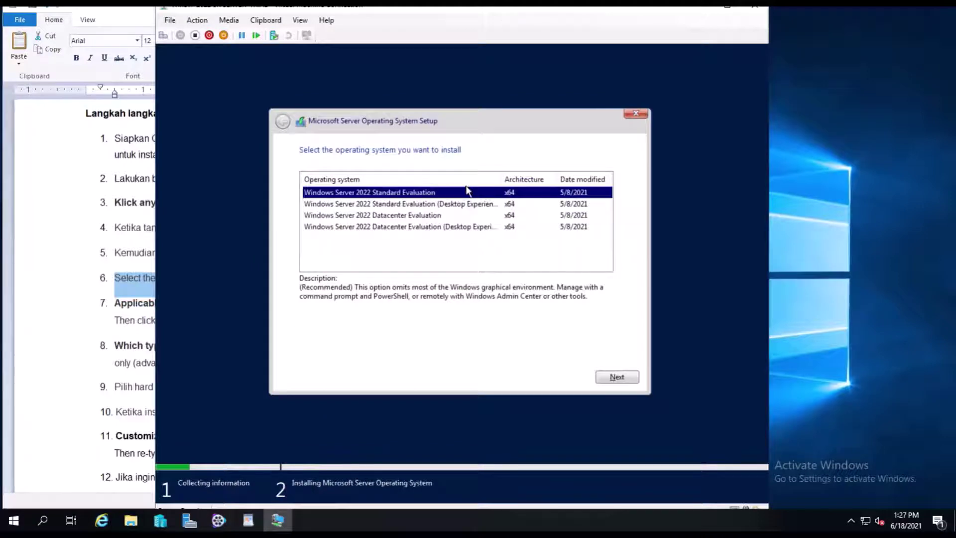
pyautogui.moveTo(502, 184); pyautogui.dragTo(520, 183)
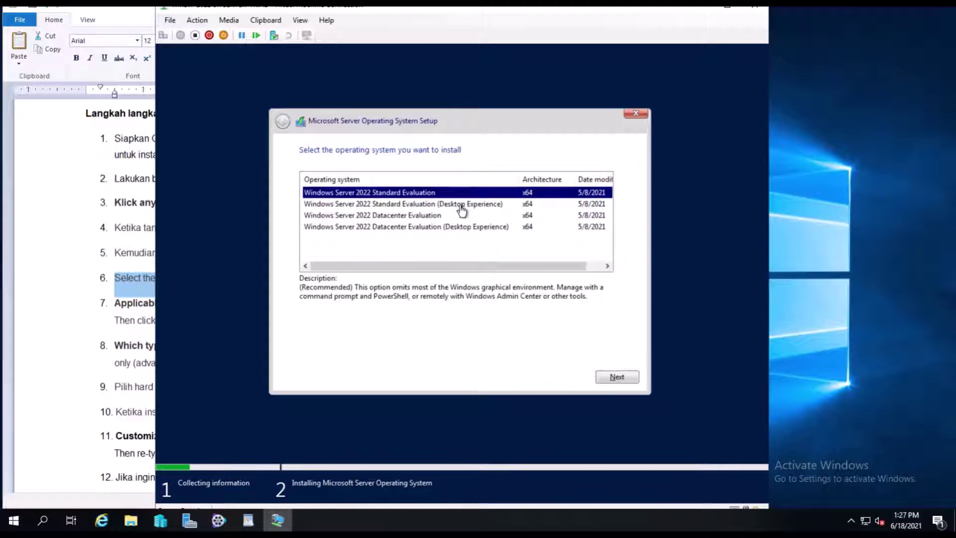
pyautogui.click(460, 208)
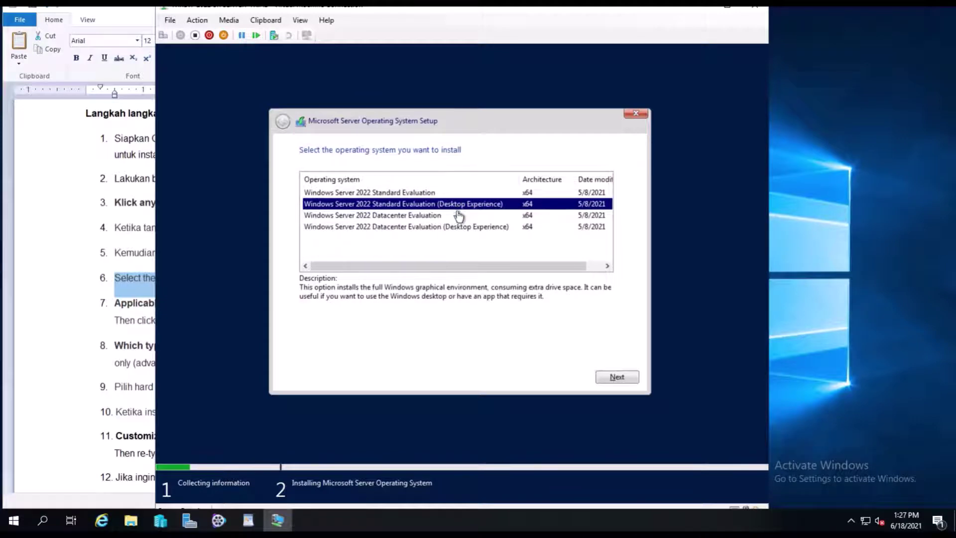
pyautogui.click(617, 378)
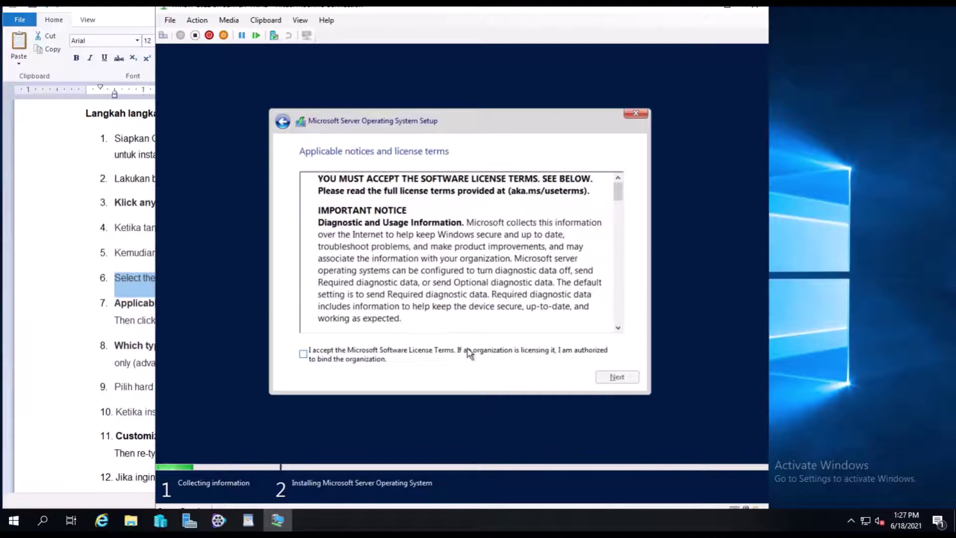
# Highlight step 7 in the notes, then accept the Microsoft Software License Terms and proceed.
pyautogui.click(89, 314)
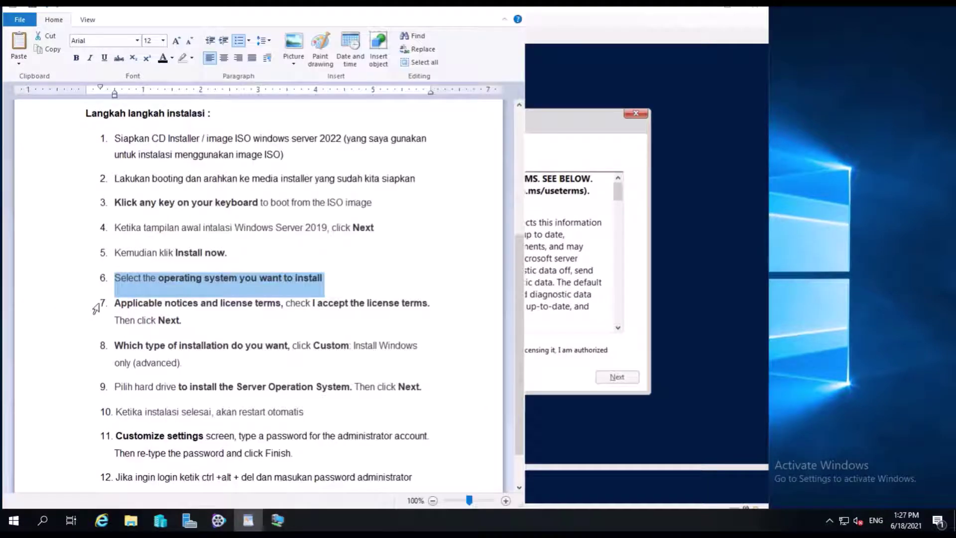
pyautogui.click(97, 306)
pyautogui.moveTo(96, 307); pyautogui.dragTo(96, 319)
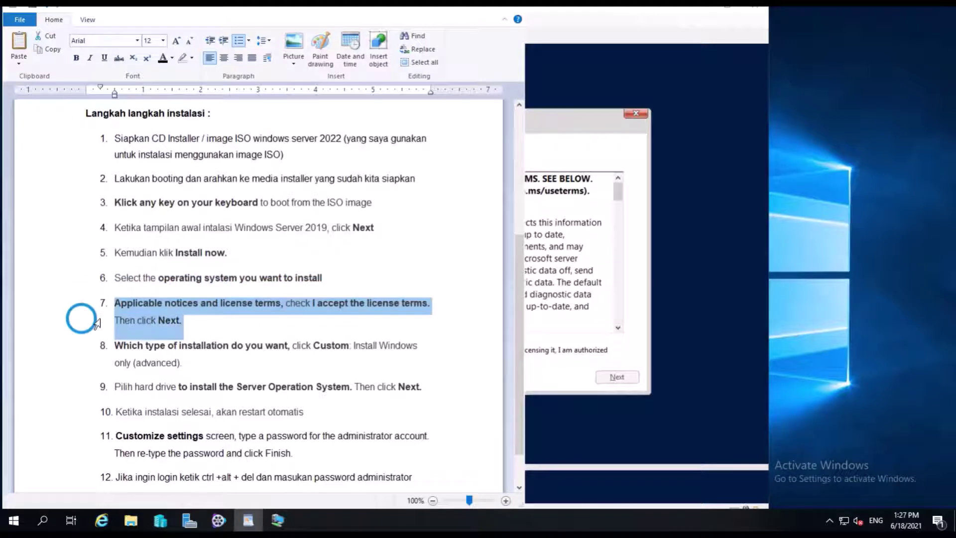
pyautogui.click(583, 326)
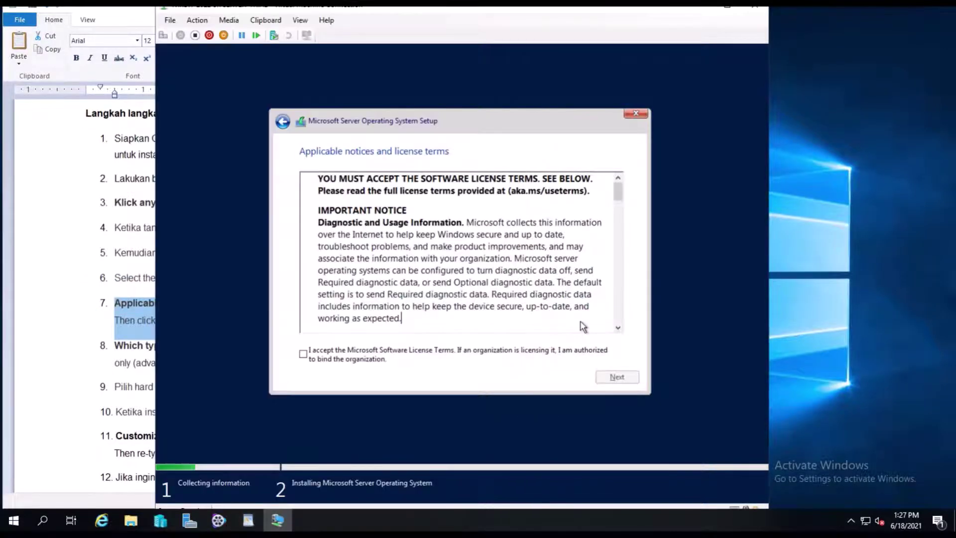
pyautogui.click(304, 355)
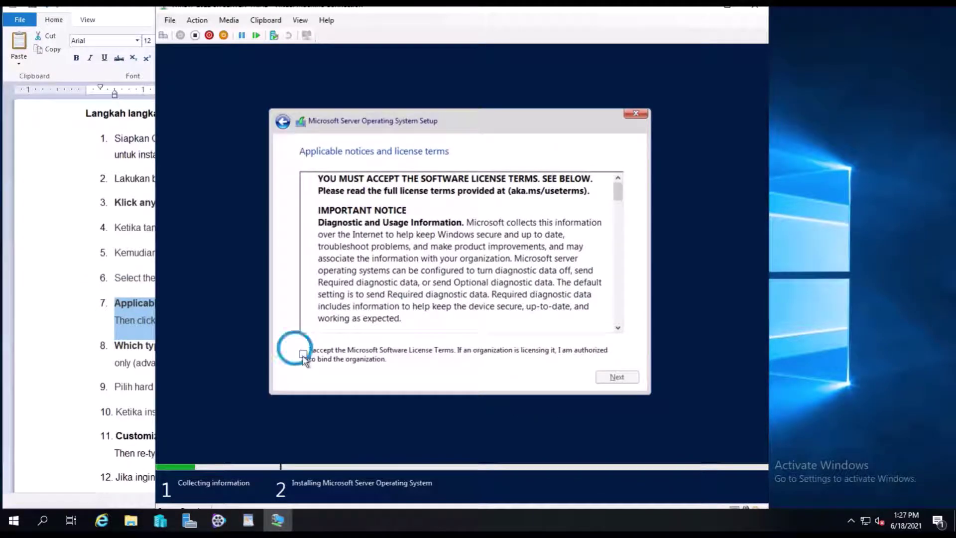
pyautogui.click(616, 378)
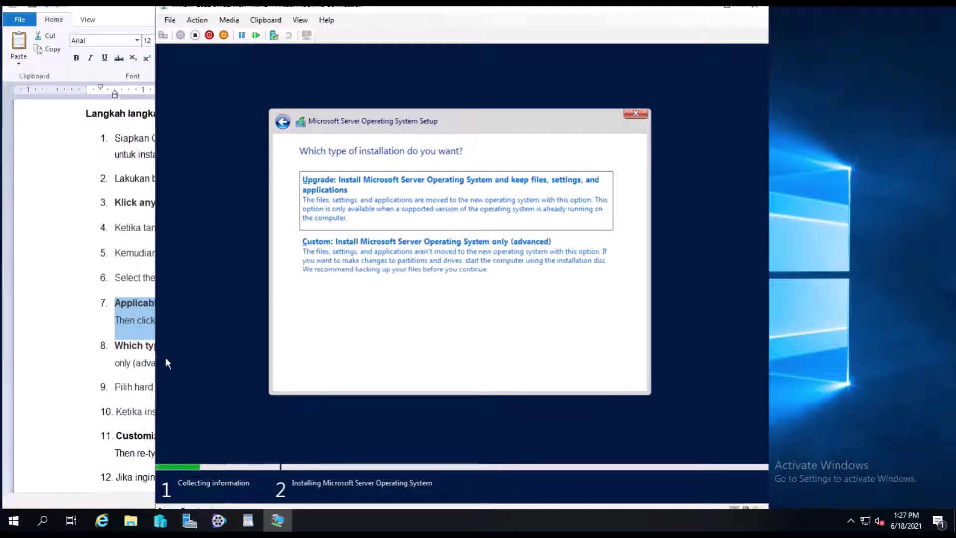
pyautogui.click(89, 349)
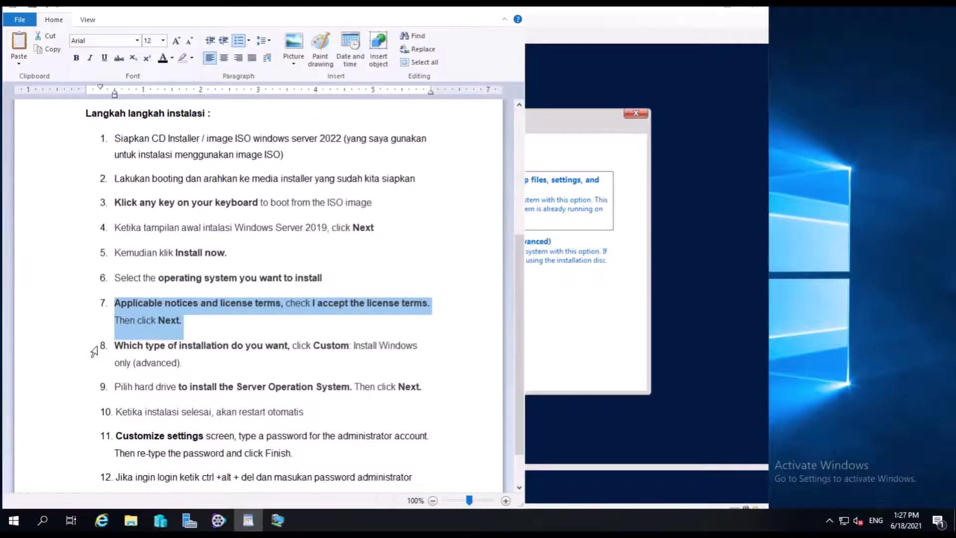
# Highlight step 8 and pick 'Custom: Install Microsoft Server Operating System only (advanced)'.
pyautogui.moveTo(94, 352); pyautogui.dragTo(98, 368)
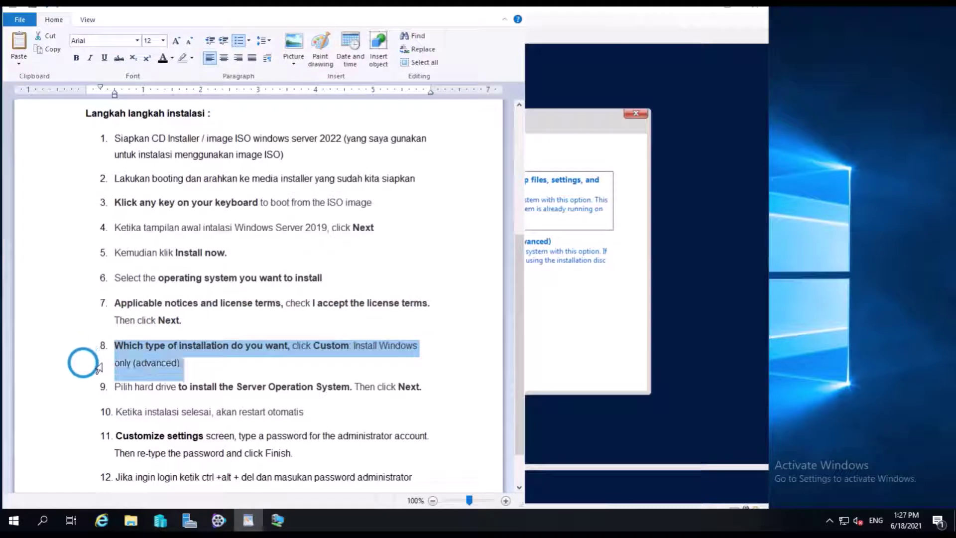
pyautogui.click(555, 342)
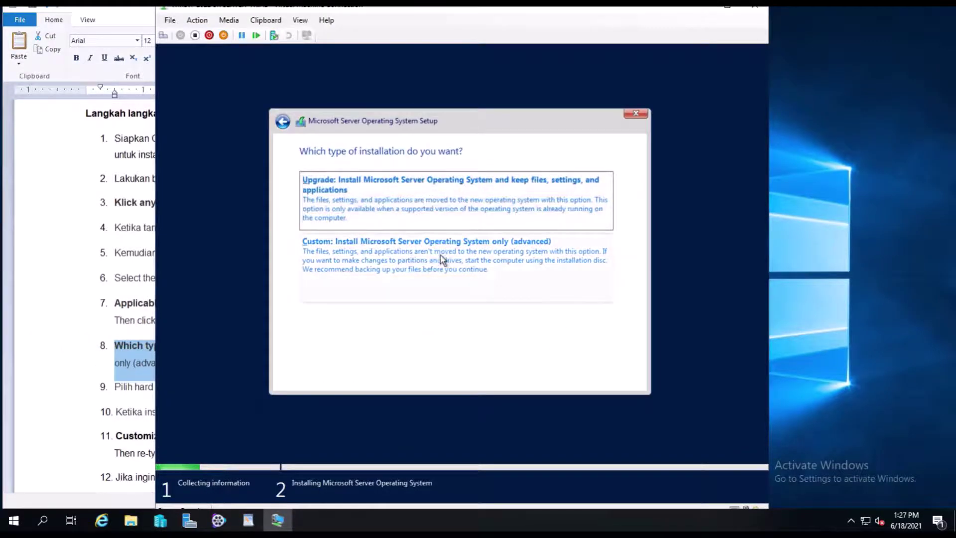
pyautogui.click(290, 257)
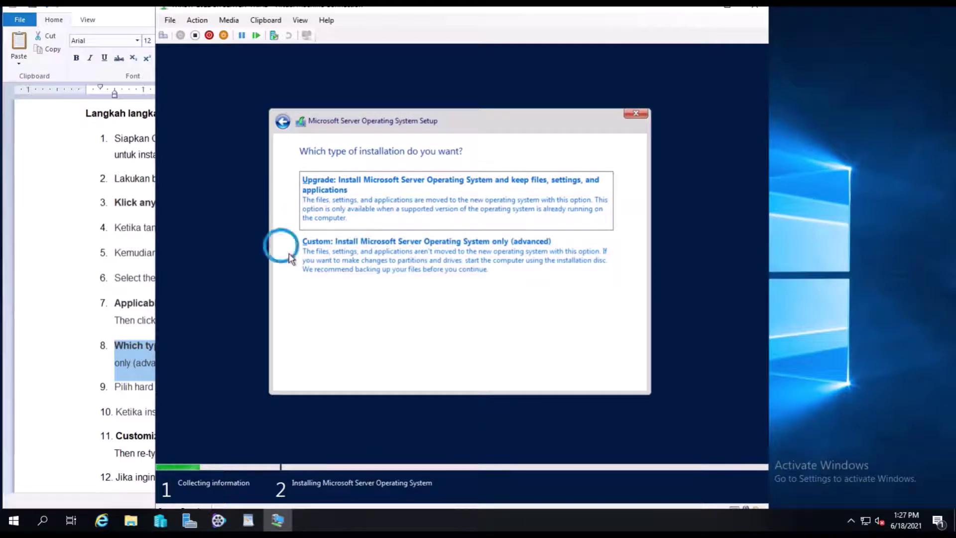
pyautogui.click(375, 263)
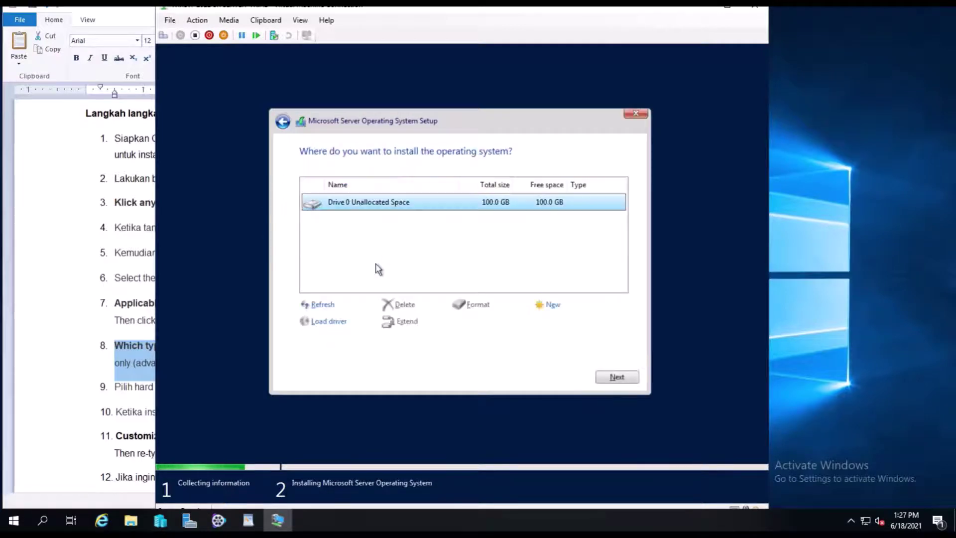
# Create a 102400 MB partition on Drive 0's unallocated space and install onto Partition 3.
pyautogui.click(93, 389)
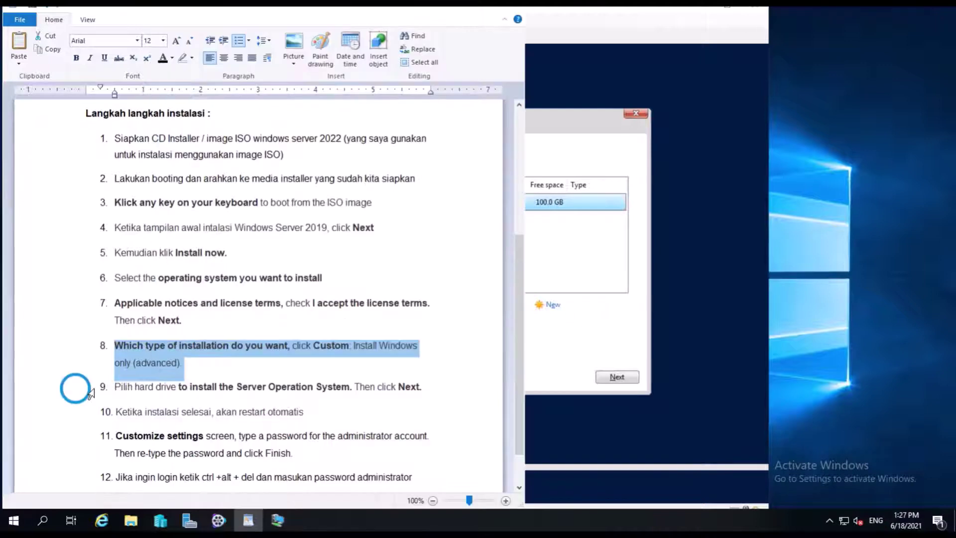
pyautogui.click(93, 391)
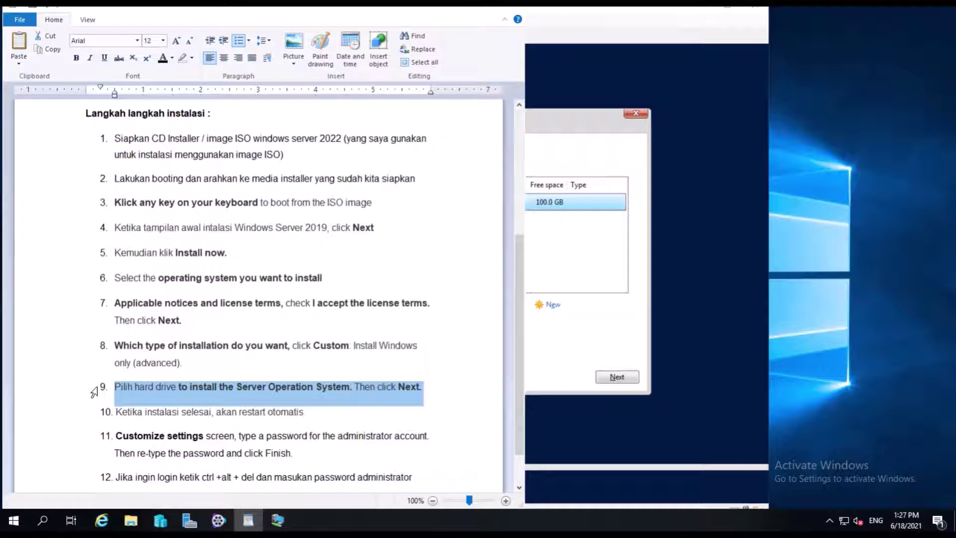
pyautogui.click(592, 257)
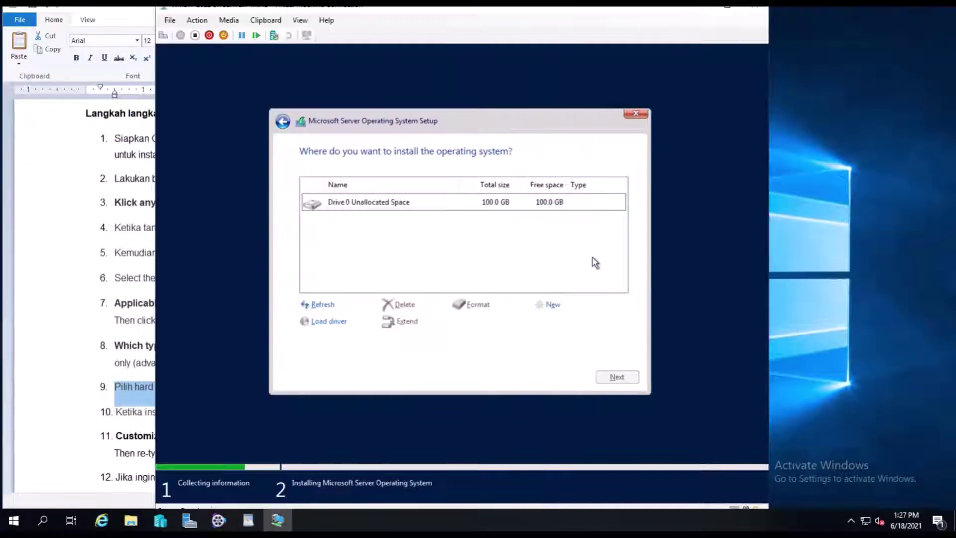
pyautogui.click(551, 306)
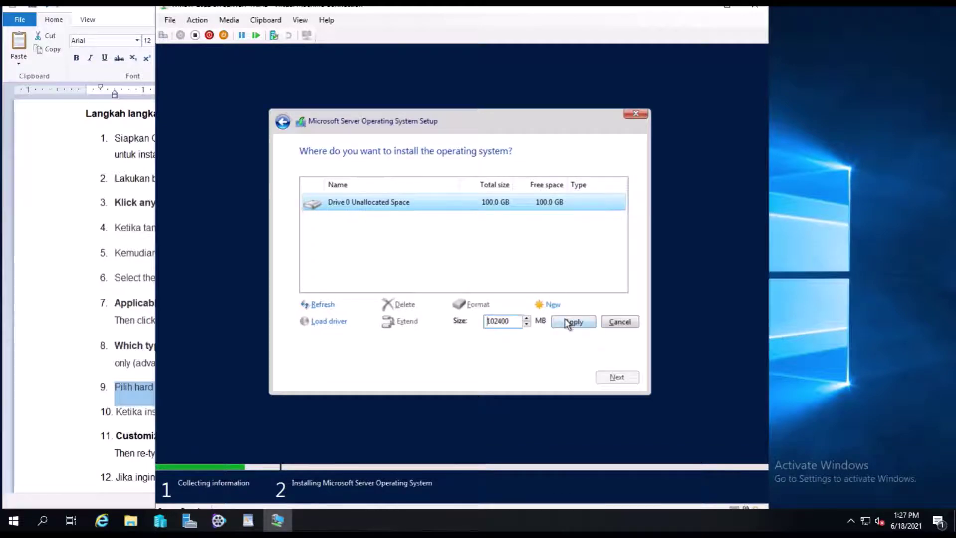
pyautogui.click(569, 322)
pyautogui.click(554, 322)
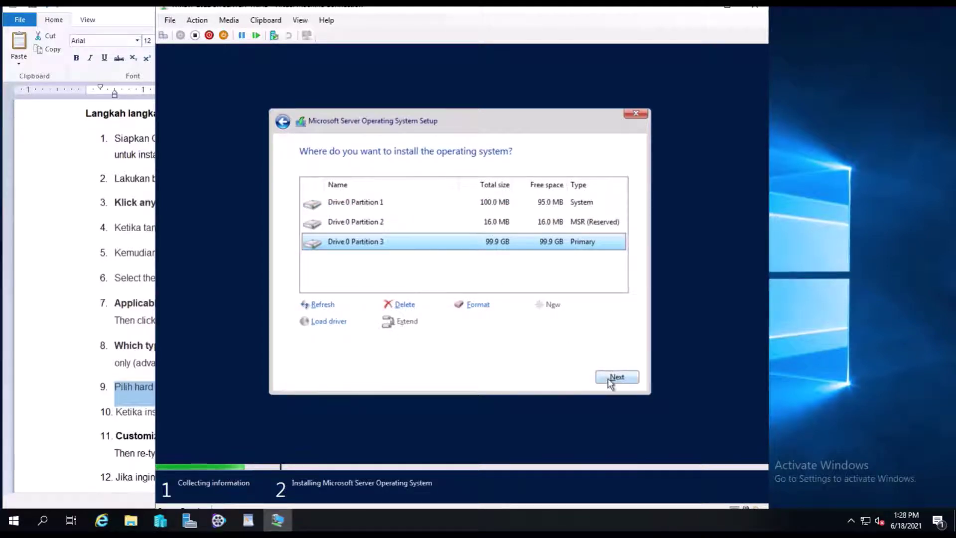
pyautogui.click(608, 379)
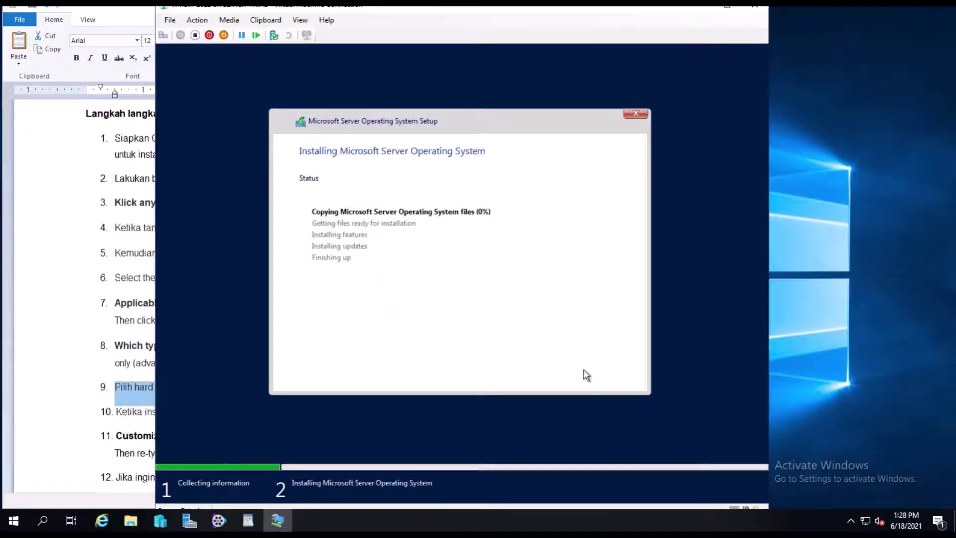
pyautogui.click(76, 410)
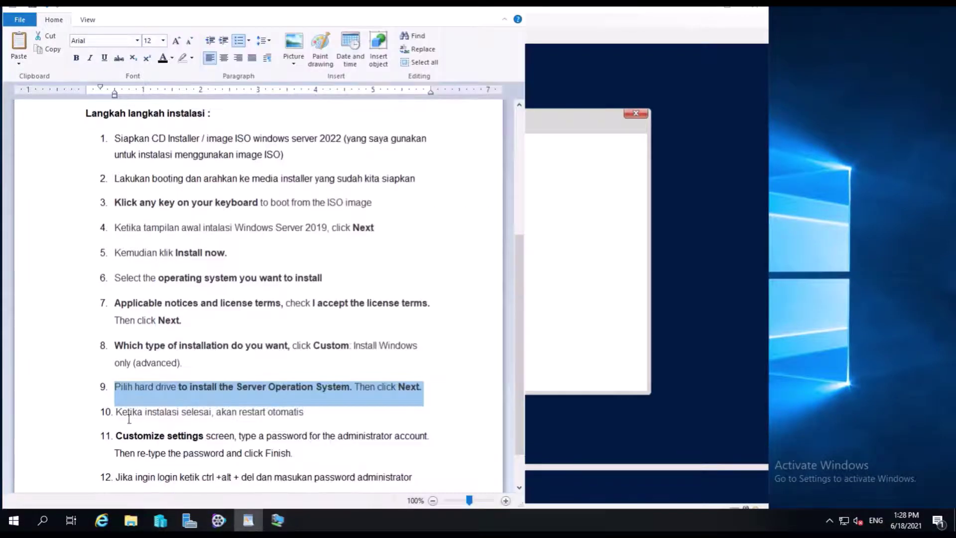
pyautogui.click(519, 488)
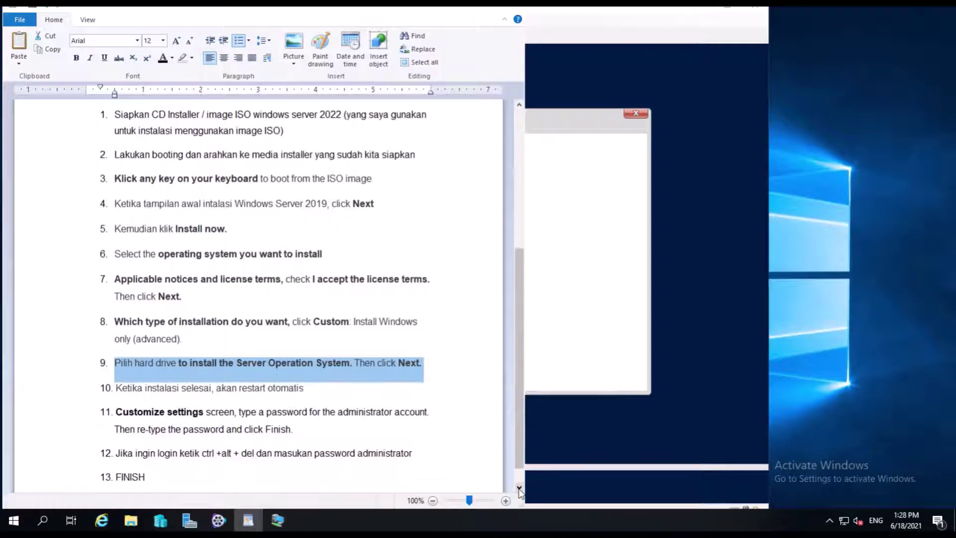
pyautogui.click(93, 395)
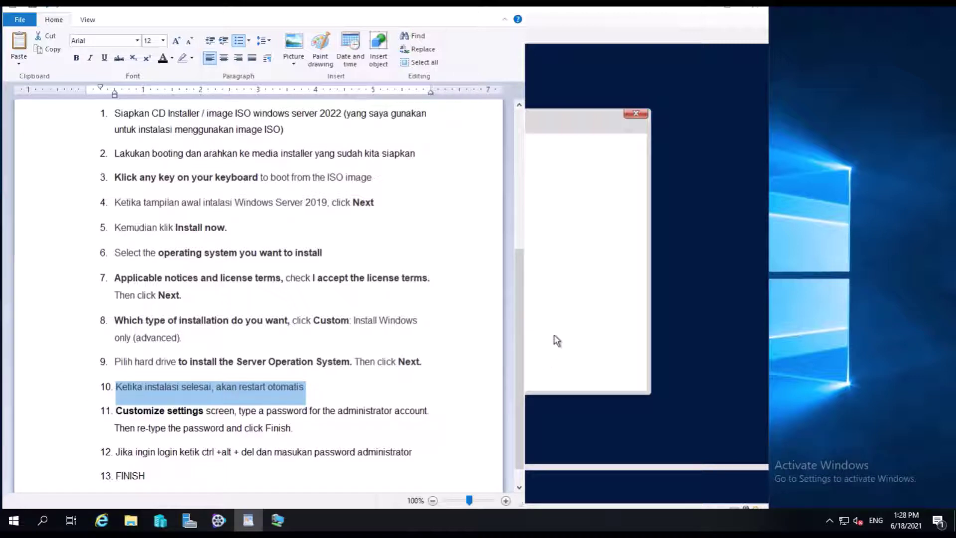
pyautogui.click(556, 341)
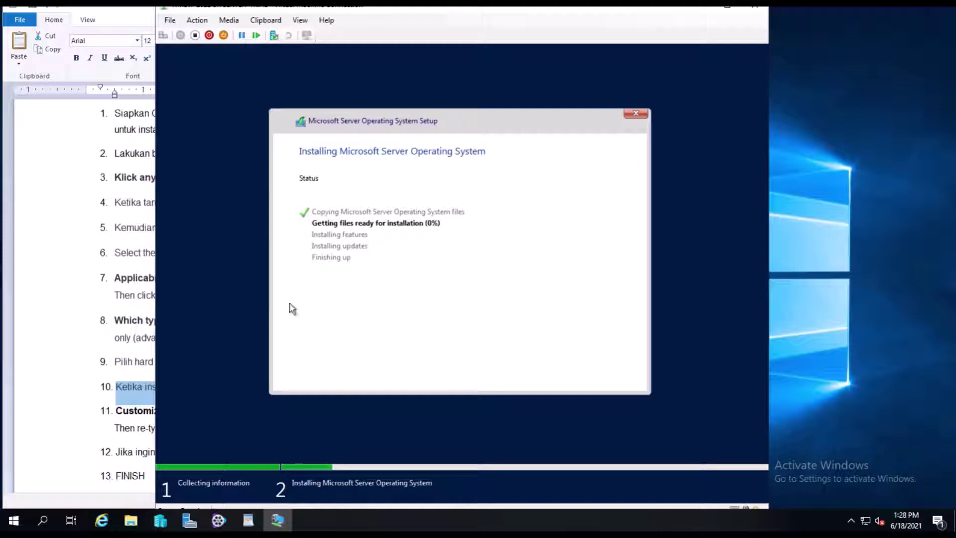
pyautogui.click(47, 385)
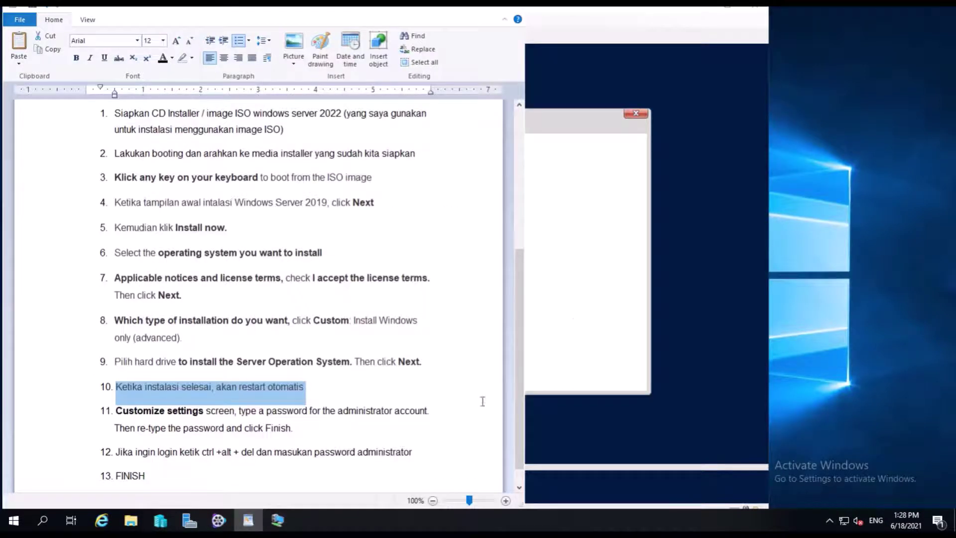
pyautogui.click(574, 324)
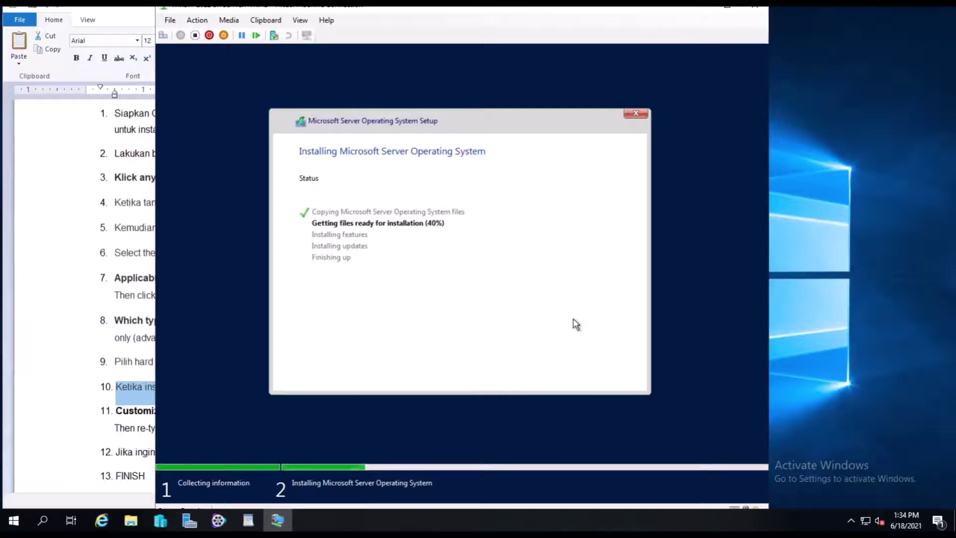
# Bring the 13-step WordPad installation notes to the front.
pyautogui.click(141, 26)
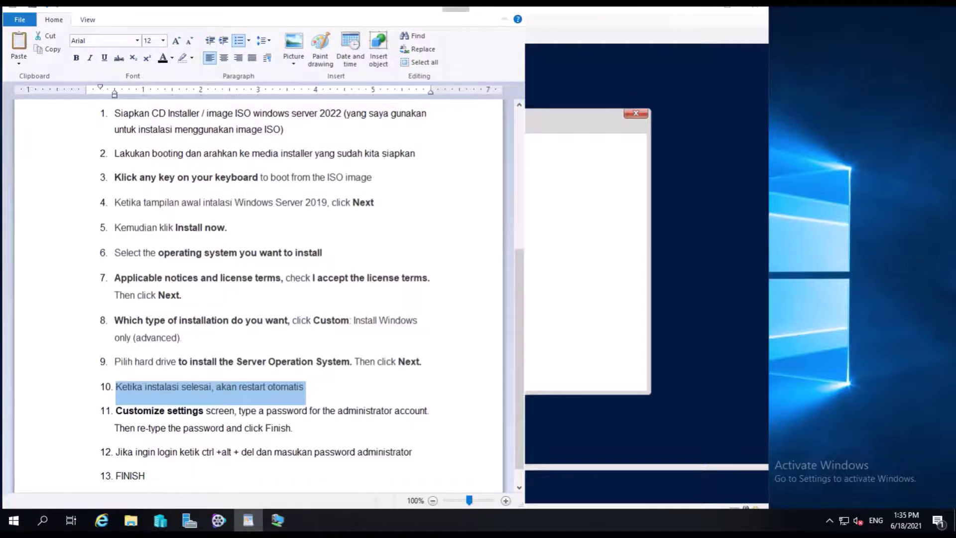
# Minimize the WordPad notes and let setup complete until the VM reboots to Boot Manager.
pyautogui.click(455, 8)
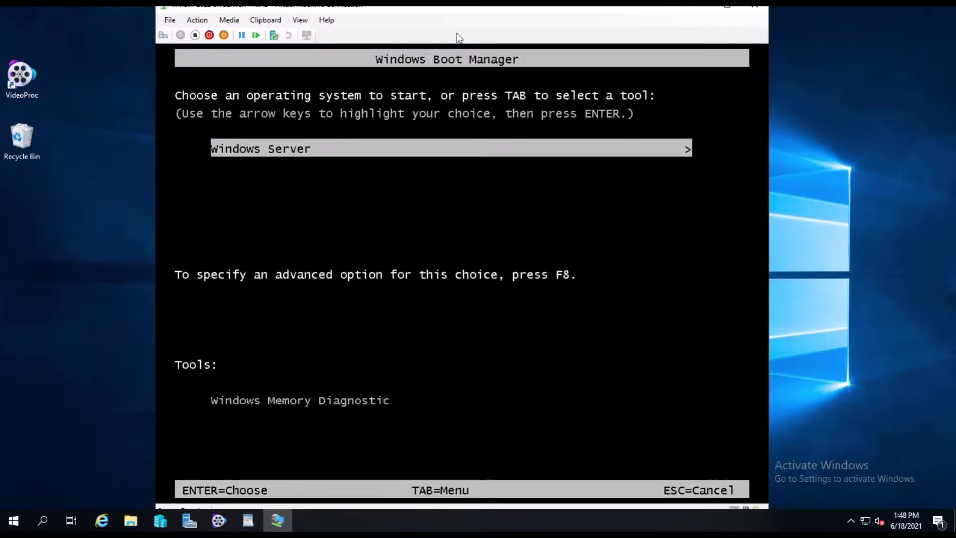
# Boot the Windows Server entry from Boot Manager and decline the Toggle Keys prompt.
pyautogui.press('Return')
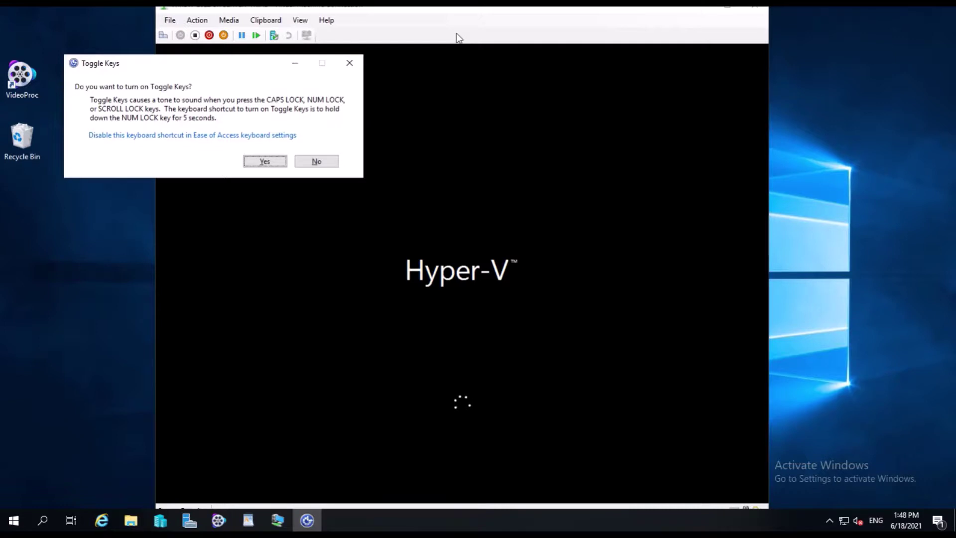
pyautogui.click(317, 162)
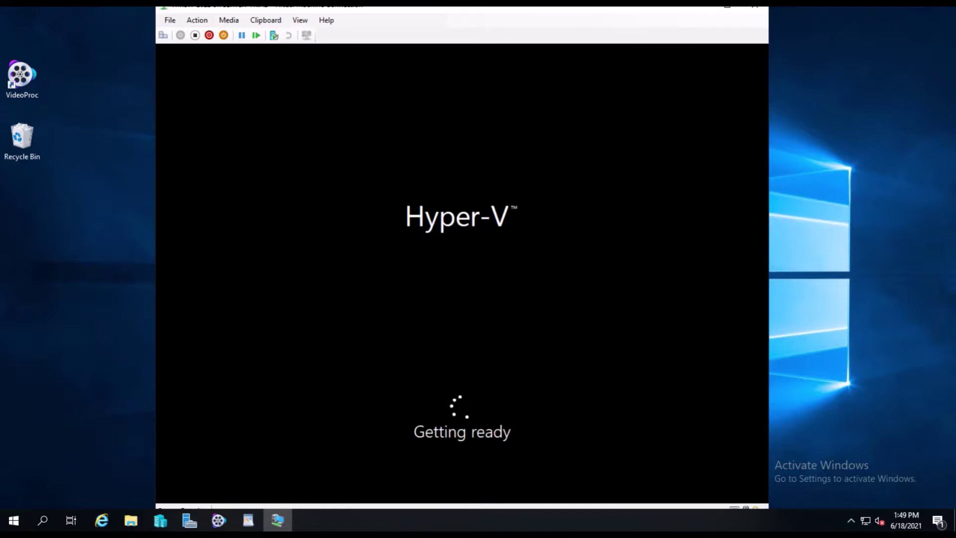
# Nudge the VM connection window up slightly while the VM restarts to Windows Boot Manager.
pyautogui.click(411, 15)
pyautogui.moveTo(411, 13); pyautogui.dragTo(414, 15)
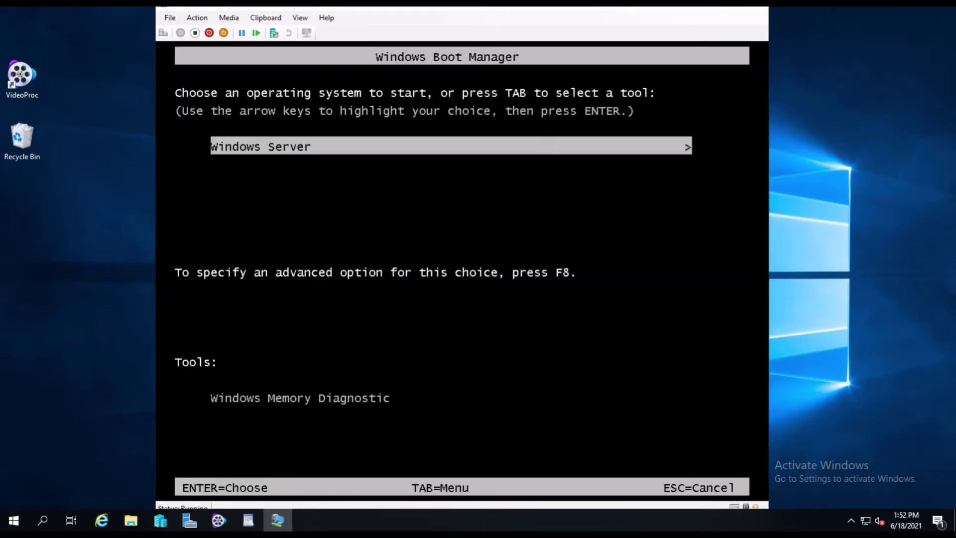
# Boot the Windows Server entry from Windows Boot Manager to reach Customize settings.
pyautogui.press('Return')
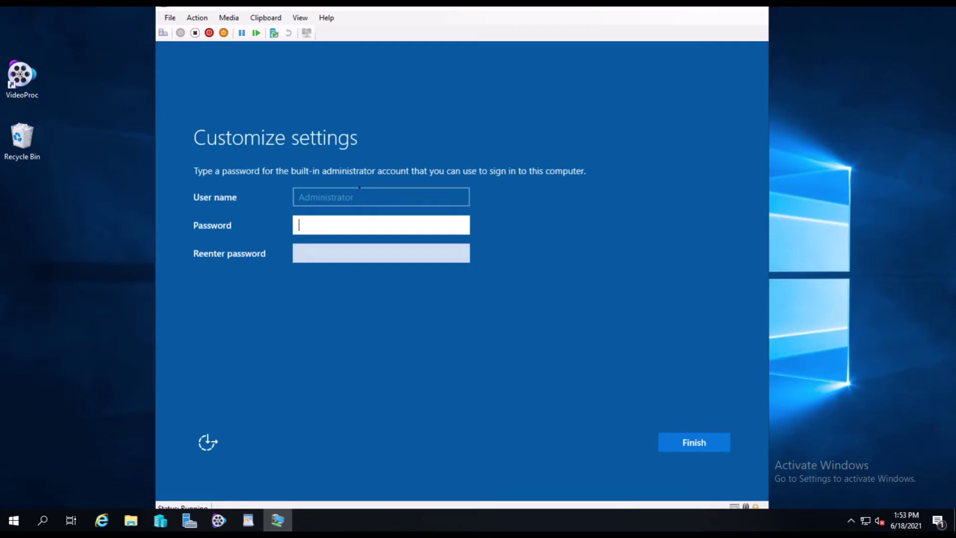
# Look up step 11 in the installation notes for the administrator password.
pyautogui.write('Passw')
pyautogui.click(248, 520)
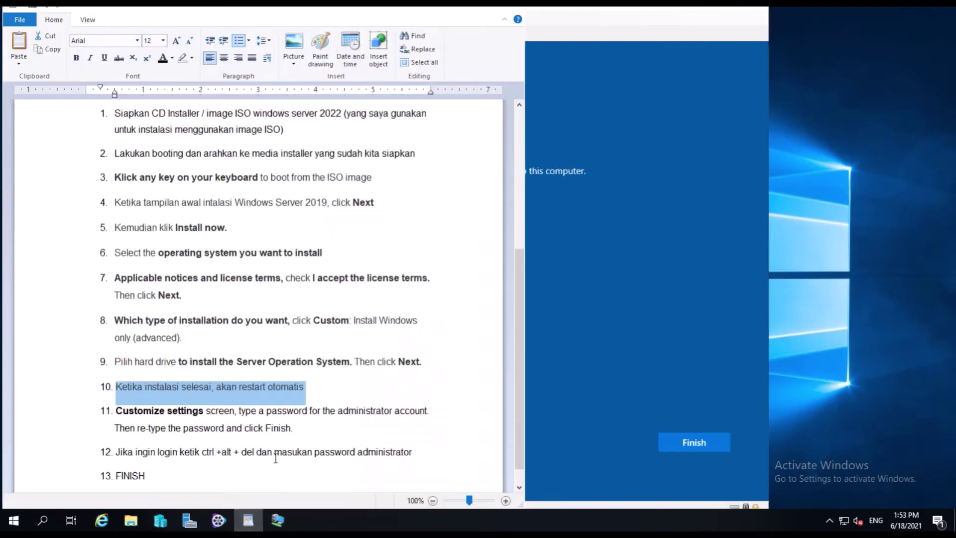
pyautogui.click(96, 416)
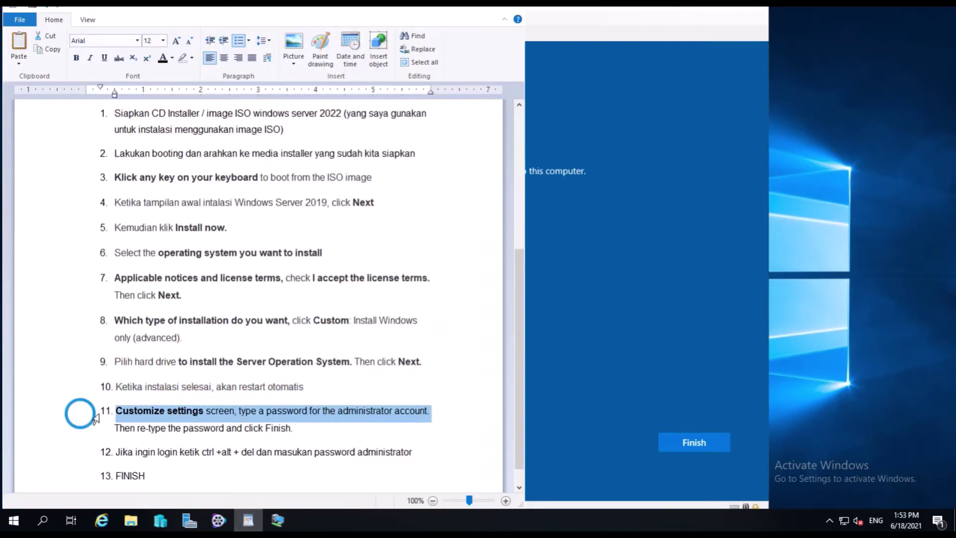
pyautogui.moveTo(96, 417); pyautogui.dragTo(91, 434)
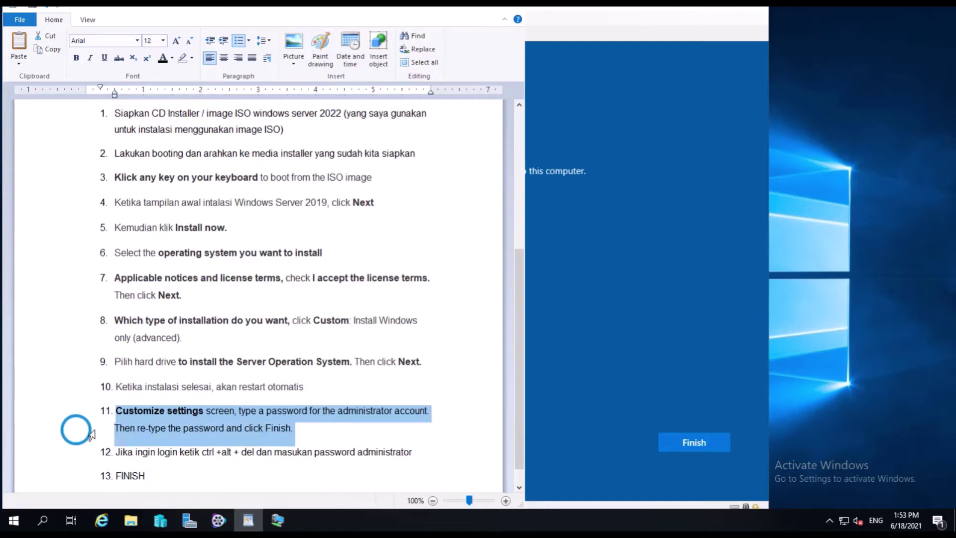
# Replace the partial entry with the full Administrator password and move to Reenter password.
pyautogui.click(626, 341)
pyautogui.moveTo(360, 222); pyautogui.dragTo(298, 225)
pyautogui.write('1234')
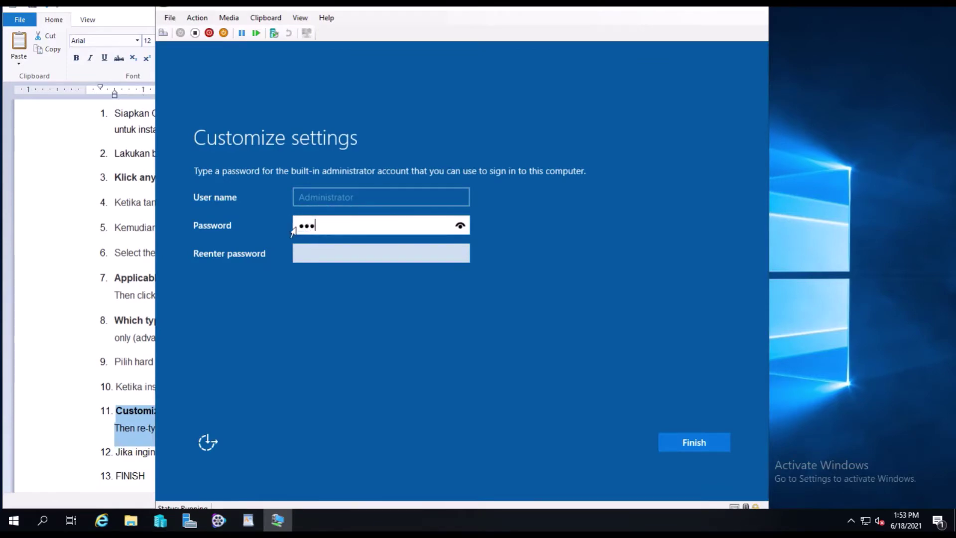
pyautogui.write('56789012')
pyautogui.press('Tab')
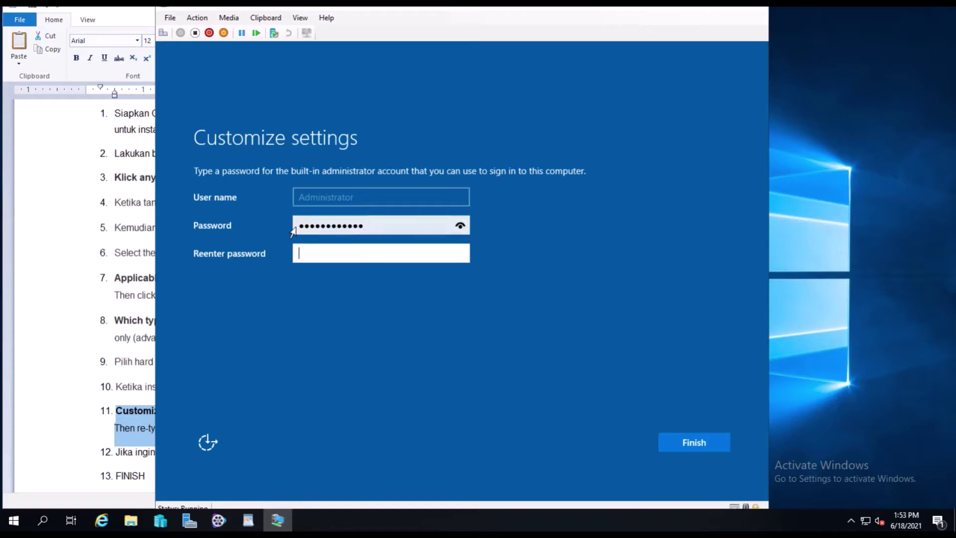
pyautogui.write('1234567890122')
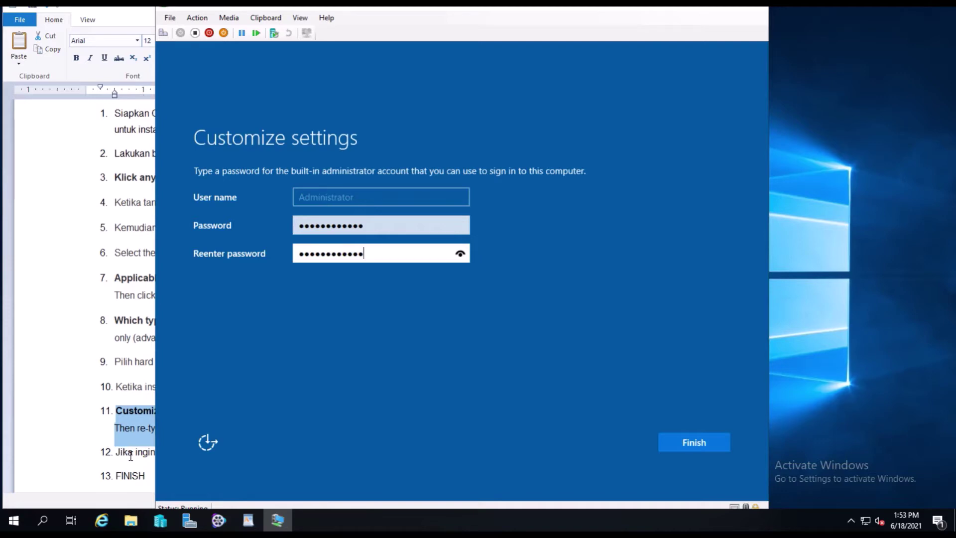
# Finish setup with the new password and check step 12 of the notes on signing in.
pyautogui.click(707, 444)
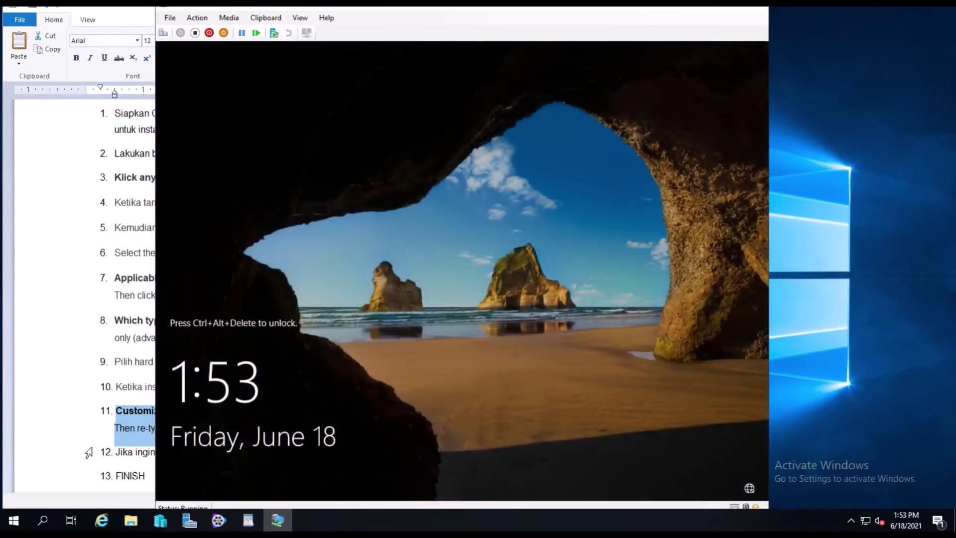
pyautogui.click(89, 452)
pyautogui.click(92, 454)
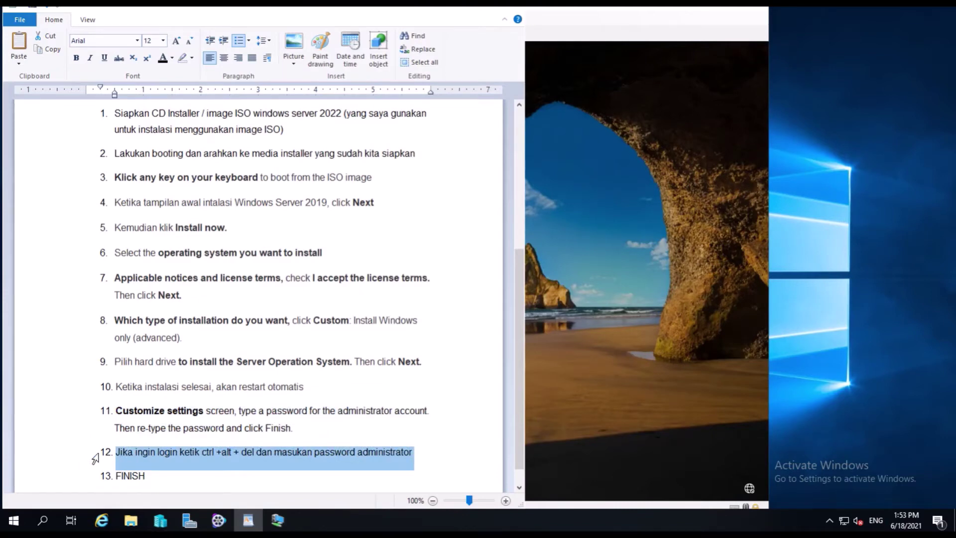
pyautogui.click(548, 349)
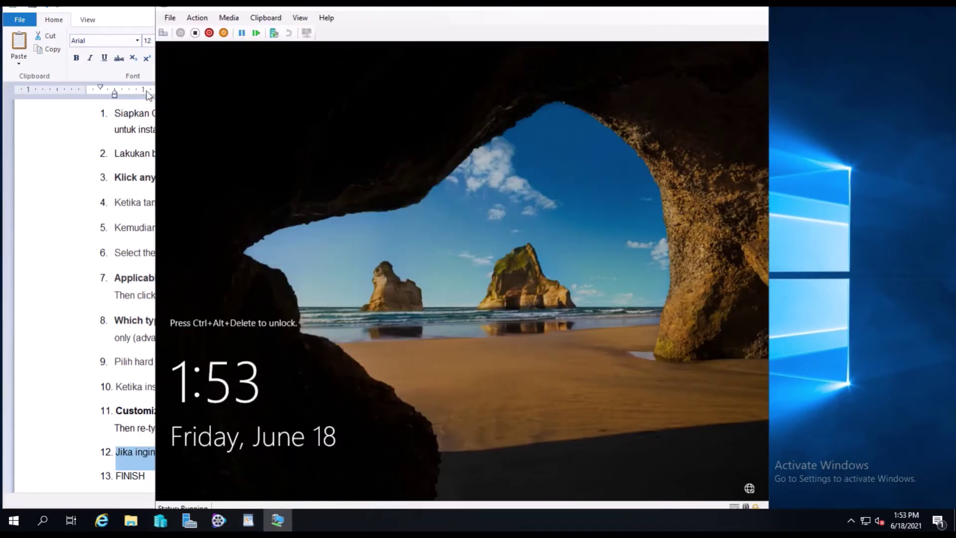
# Send Ctrl+Alt+Delete and sign in as Administrator with the new password.
pyautogui.click(162, 33)
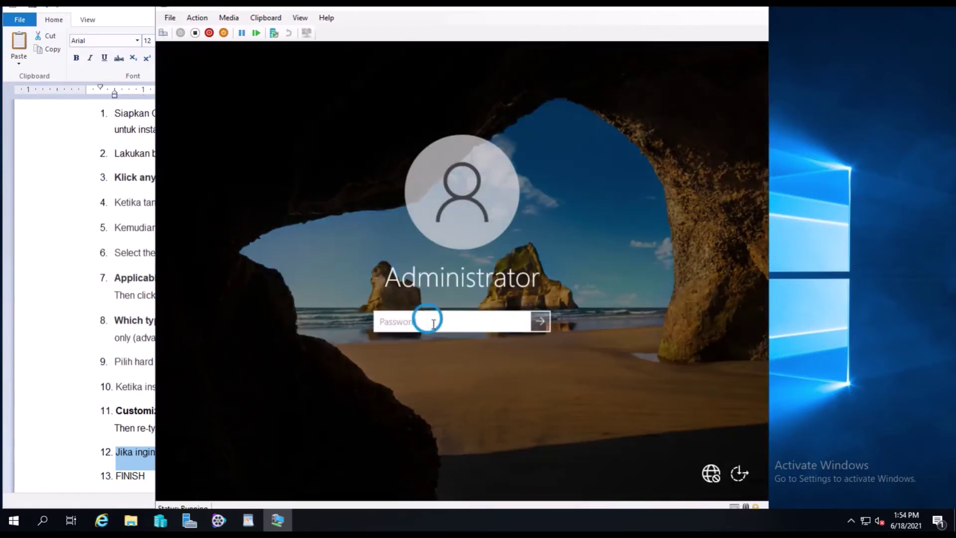
pyautogui.write('•••••••••••••')
pyautogui.press('Return')
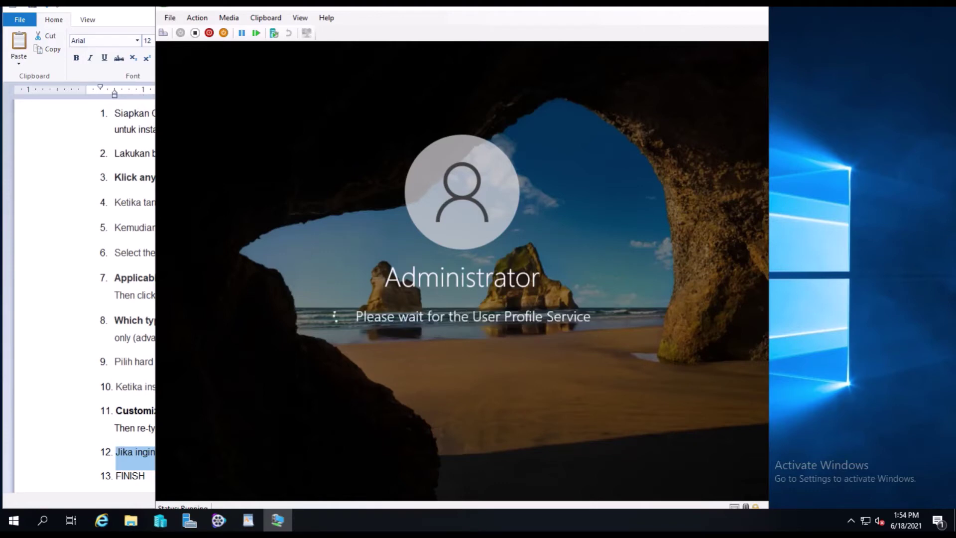
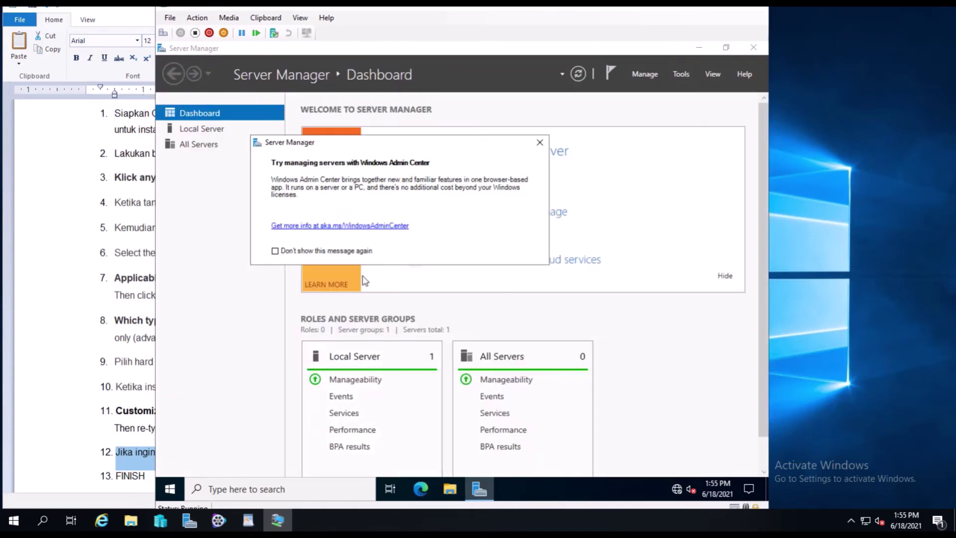
# Permanently suppress the Windows Admin Center prompt, close it, and minimize Server Manager.
pyautogui.click(275, 250)
pyautogui.click(540, 142)
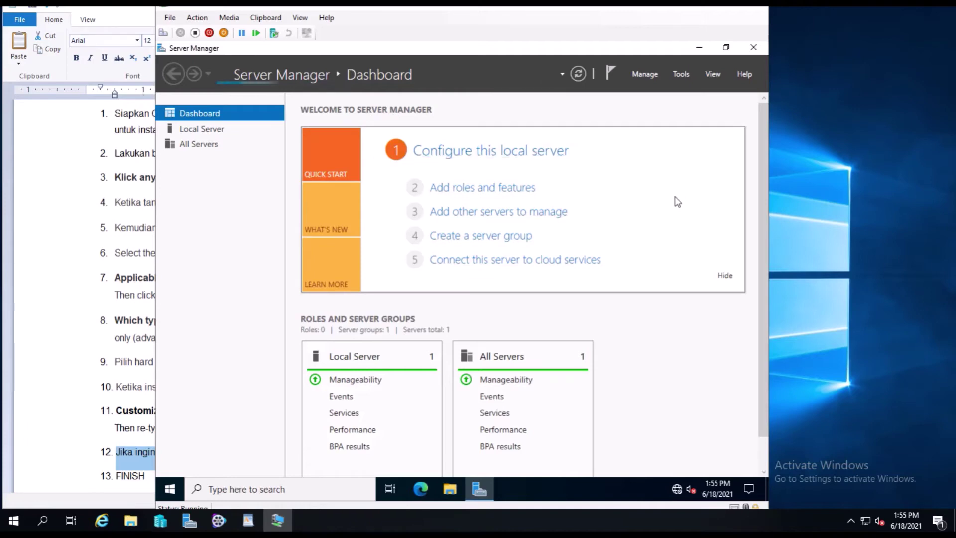
pyautogui.click(698, 47)
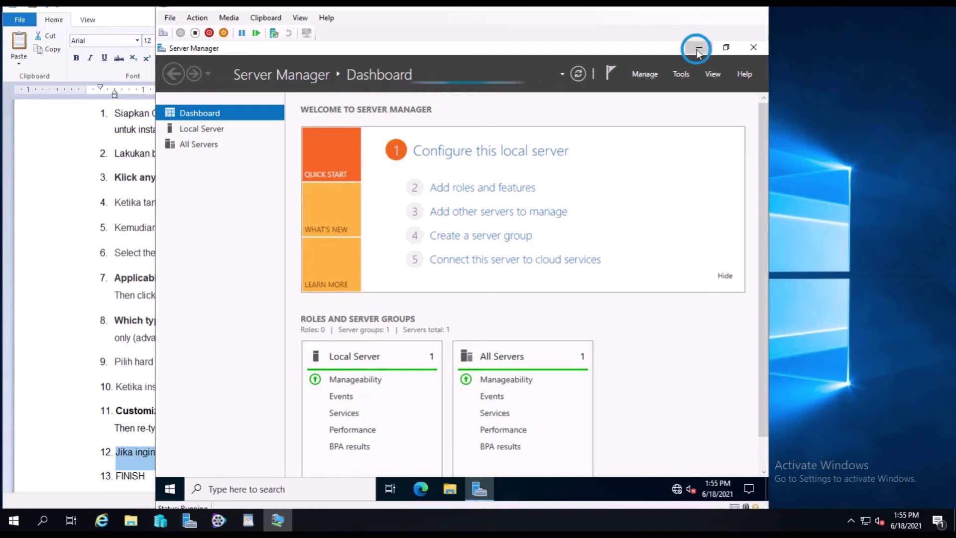
# Open This PC's Properties from File Explorer.
pyautogui.click(449, 490)
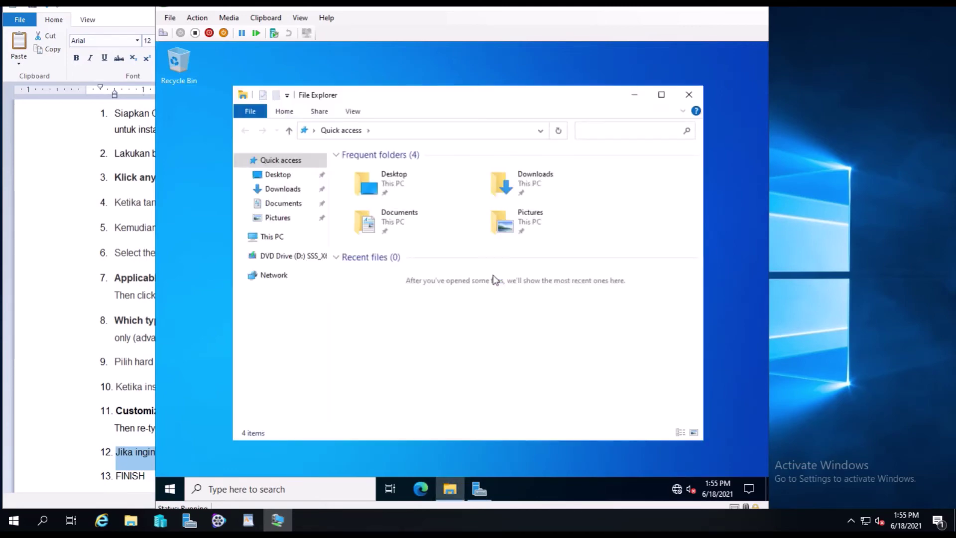
pyautogui.click(271, 238)
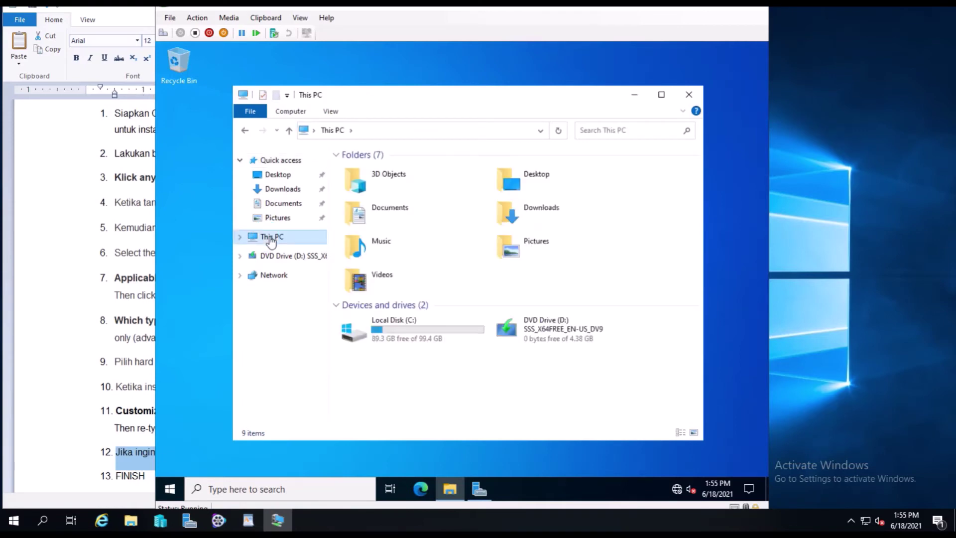
pyautogui.rightClick(271, 239)
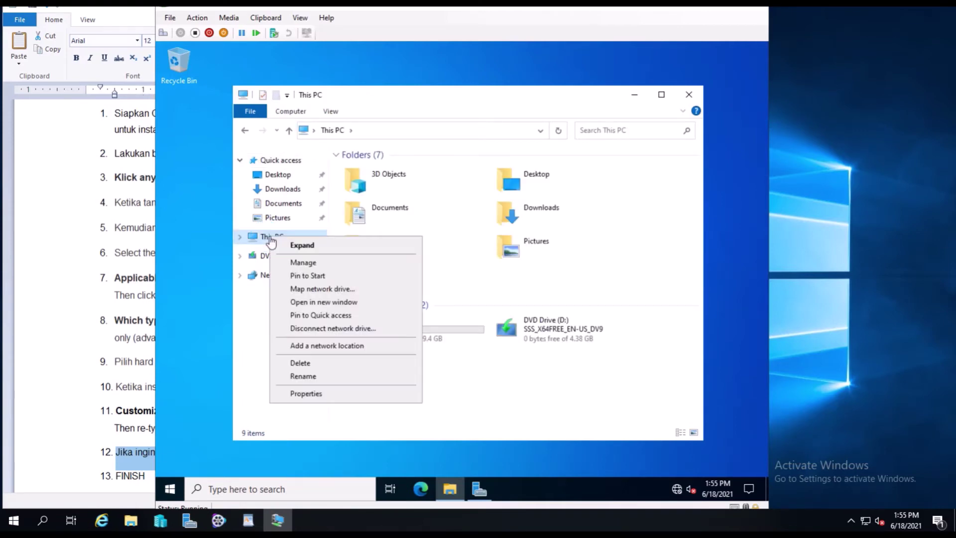
pyautogui.click(321, 398)
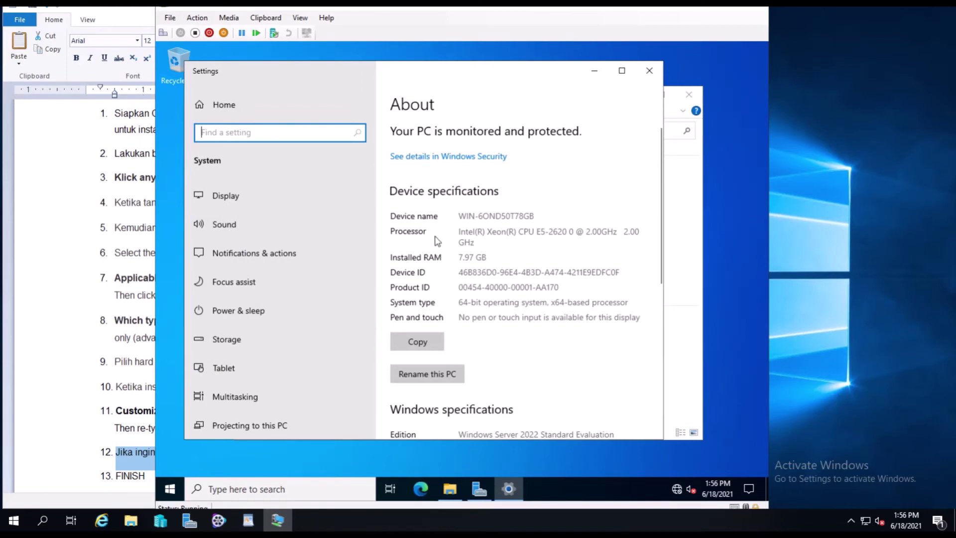
# Scroll the About page to Windows specifications: Server 2022 Standard Evaluation, 21H2, build 20348.1.
pyautogui.scroll(-1, 436, 241)
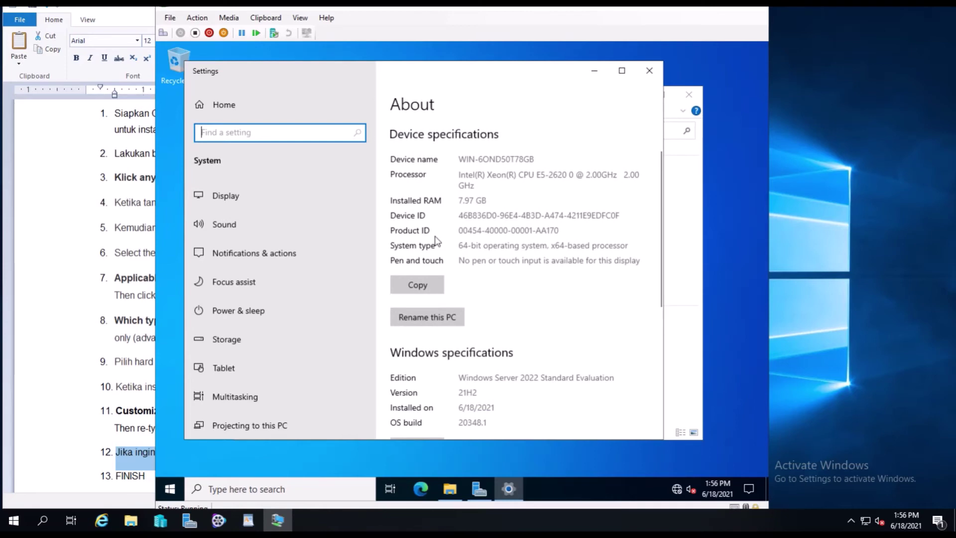
pyautogui.click(470, 189)
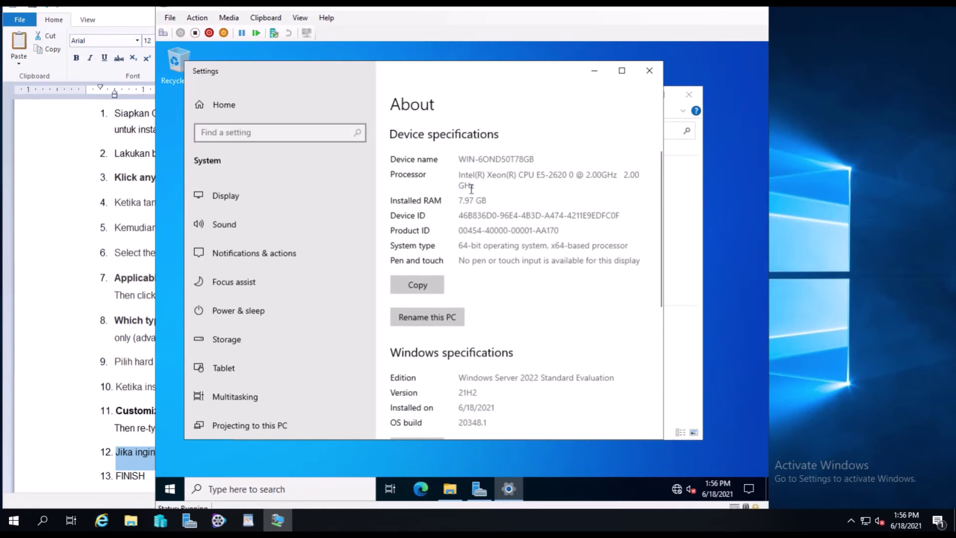
pyautogui.scroll(-1, 460, 366)
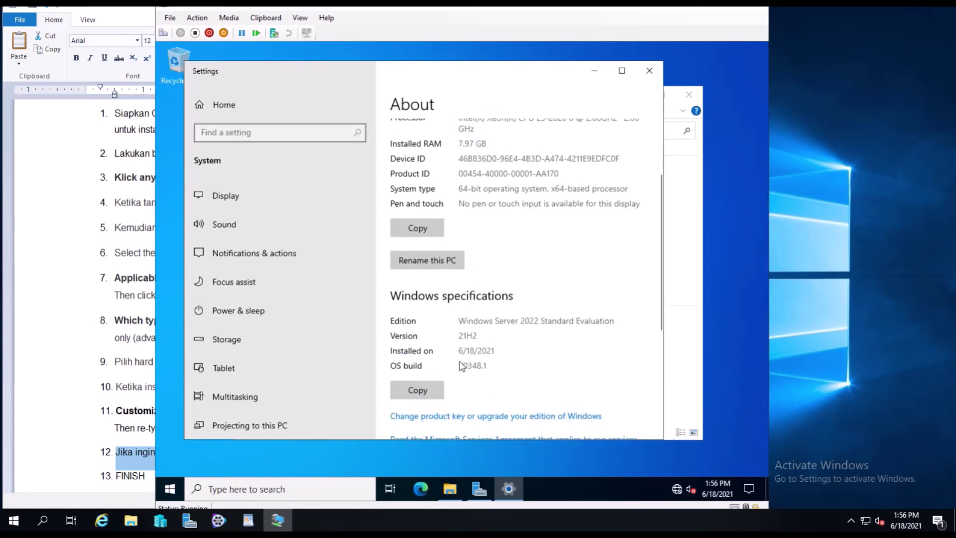
pyautogui.click(458, 321)
pyautogui.scroll(-3, 445, 363)
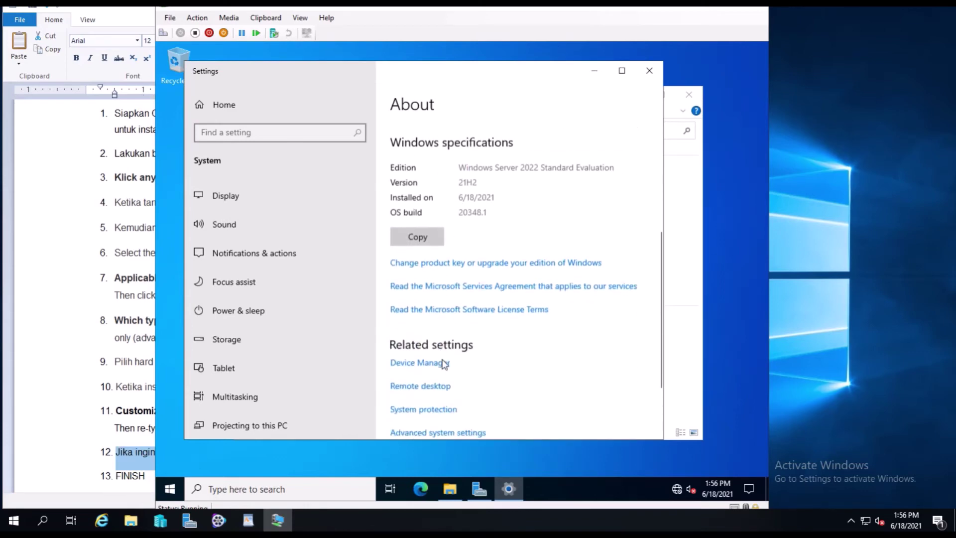
# Close the About settings and search 'run' in Start, then cancel the search.
pyautogui.click(649, 71)
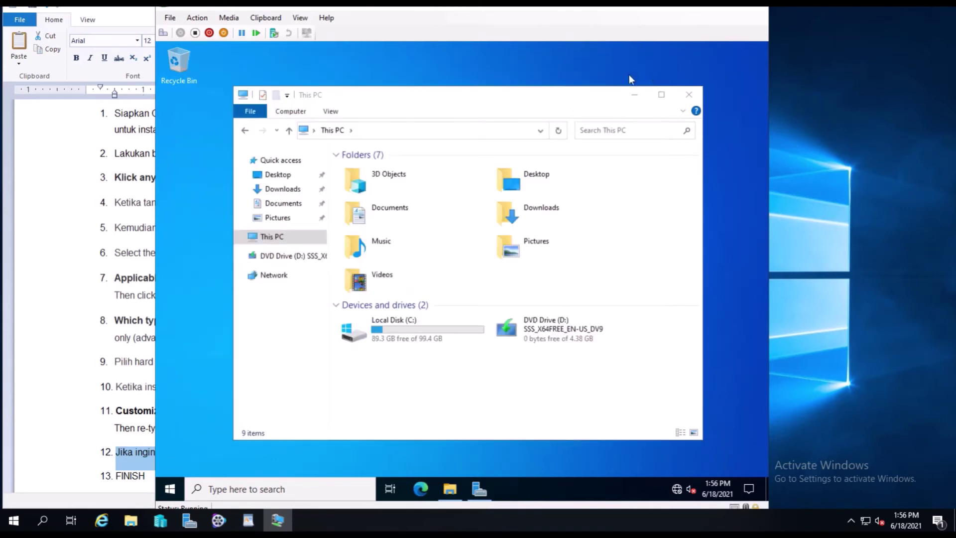
pyautogui.click(170, 489)
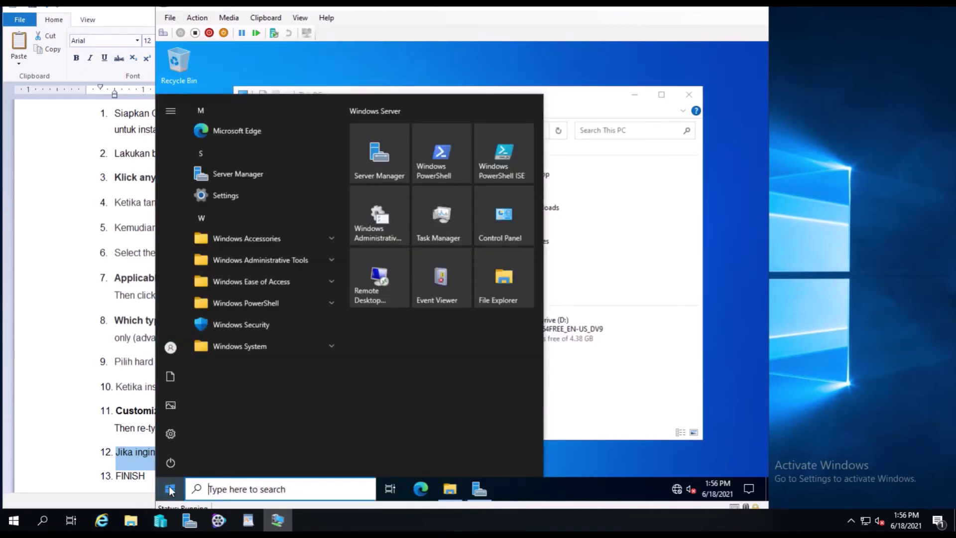
pyautogui.write('run')
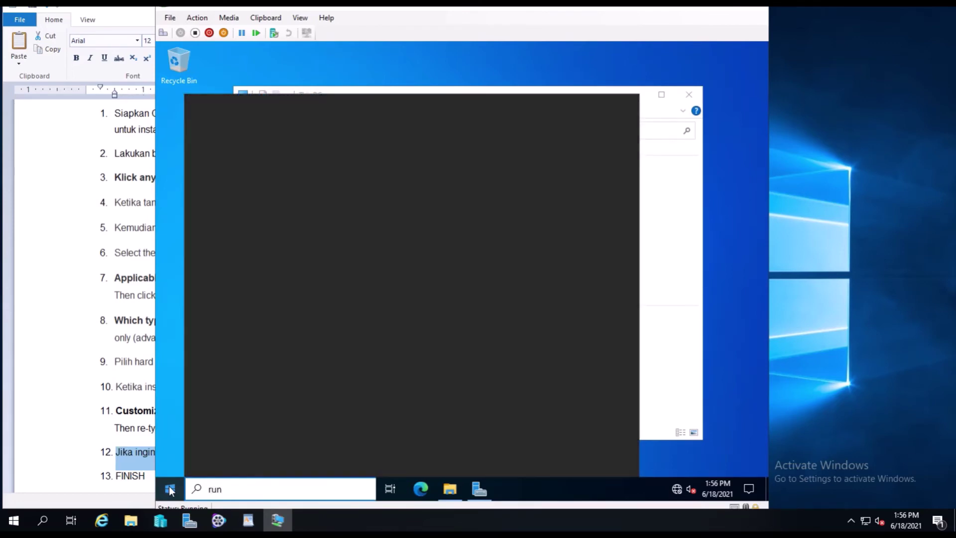
pyautogui.click(170, 491)
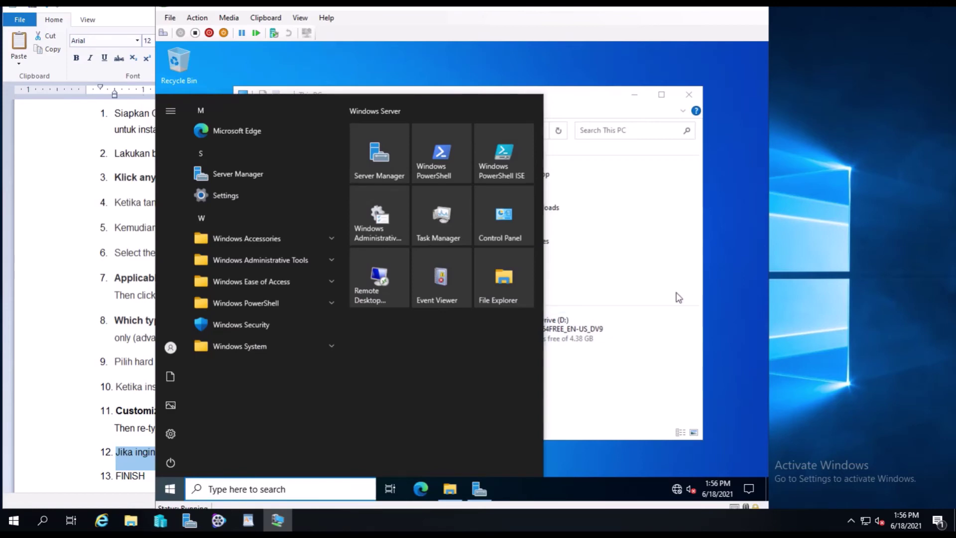
# Check Windows Administrative Tools, restore This PC, and bring up the WordPad checklist.
pyautogui.click(396, 207)
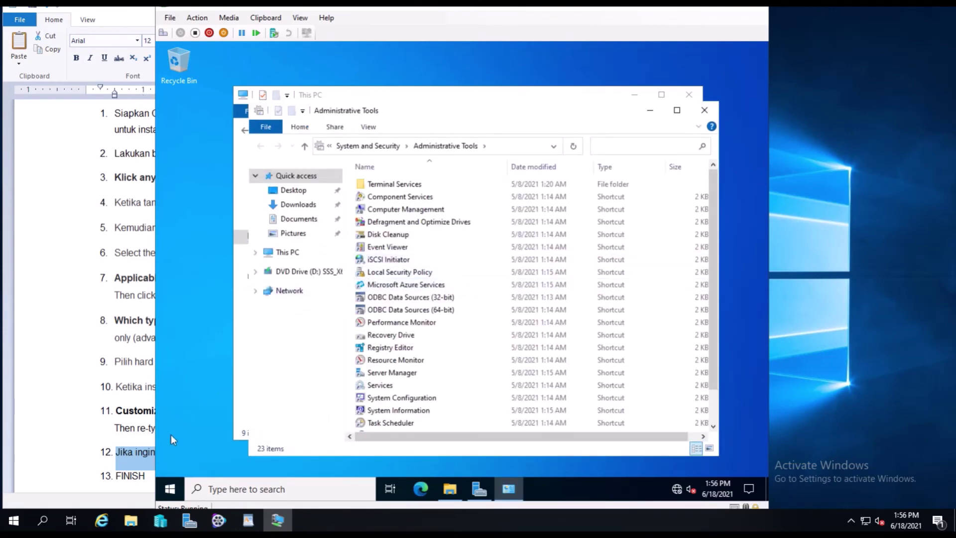
pyautogui.click(643, 106)
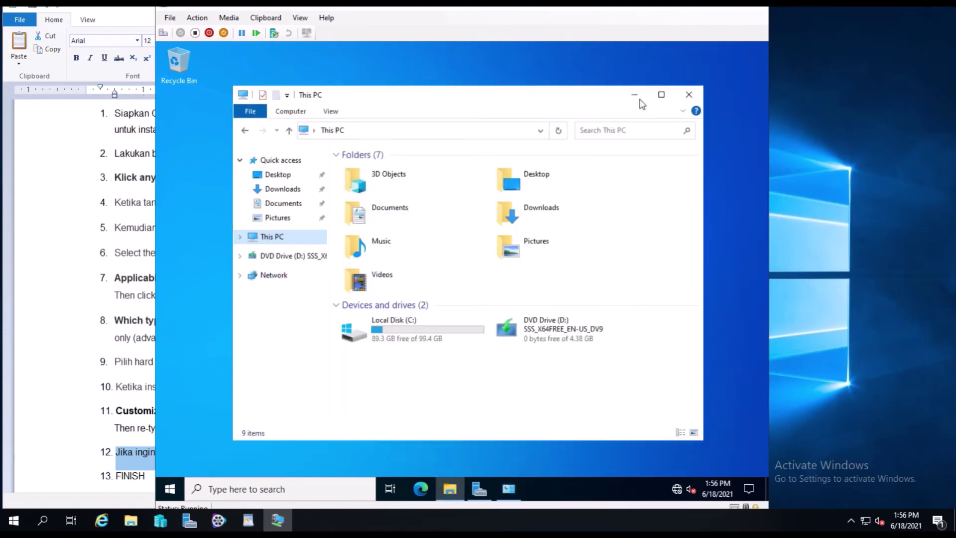
pyautogui.click(639, 101)
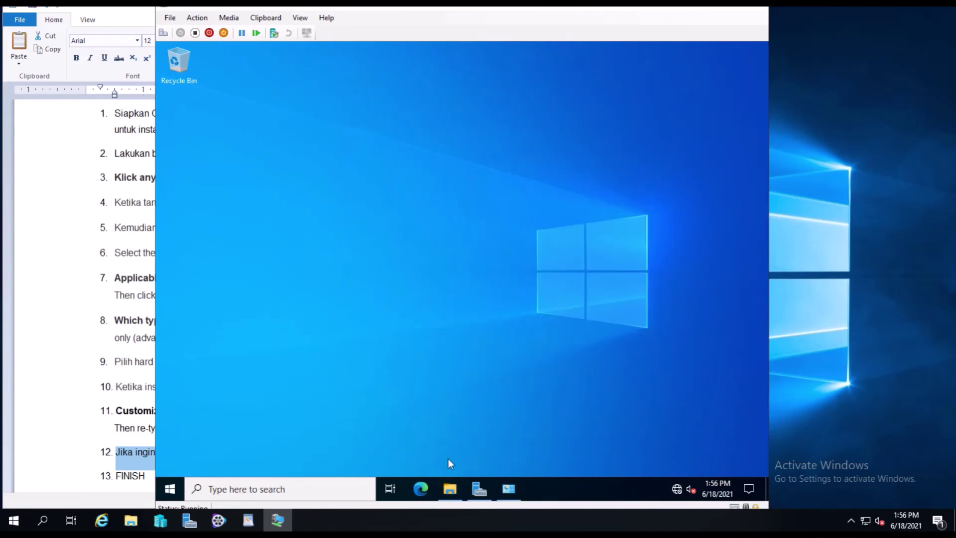
pyautogui.click(453, 493)
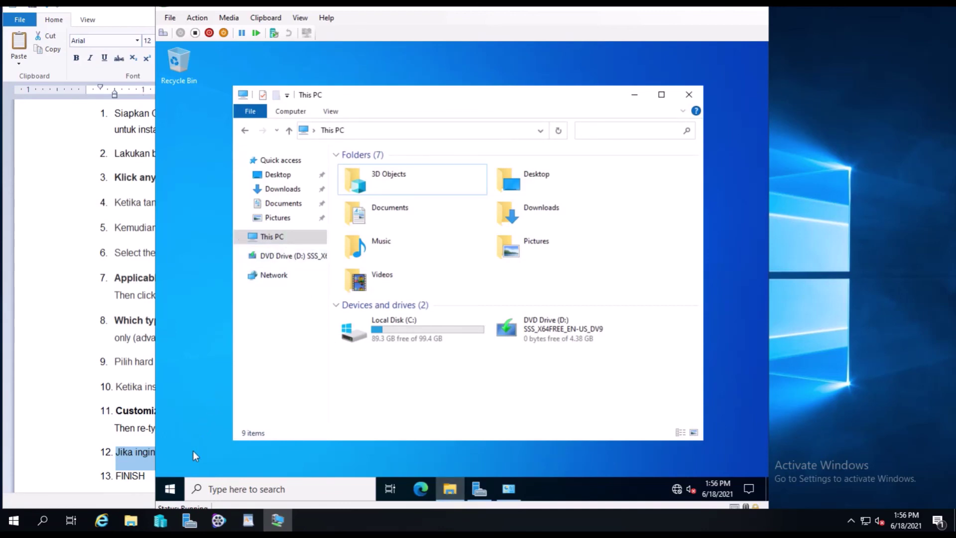
pyautogui.click(118, 474)
pyautogui.scroll(-1, 114, 474)
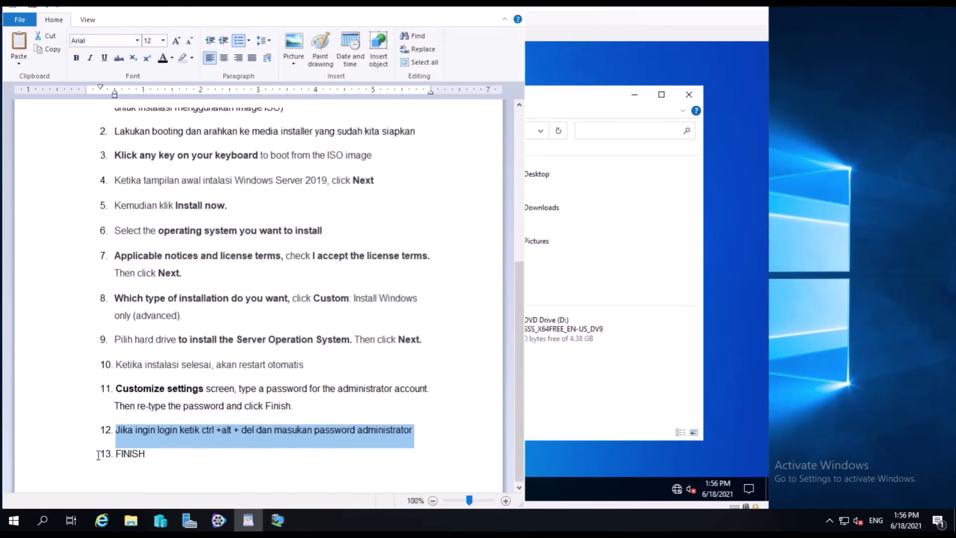
# Highlight '13. FINISH' in the WordPad checklist, then select DVD Drive (D:) in This PC.
pyautogui.click(99, 456)
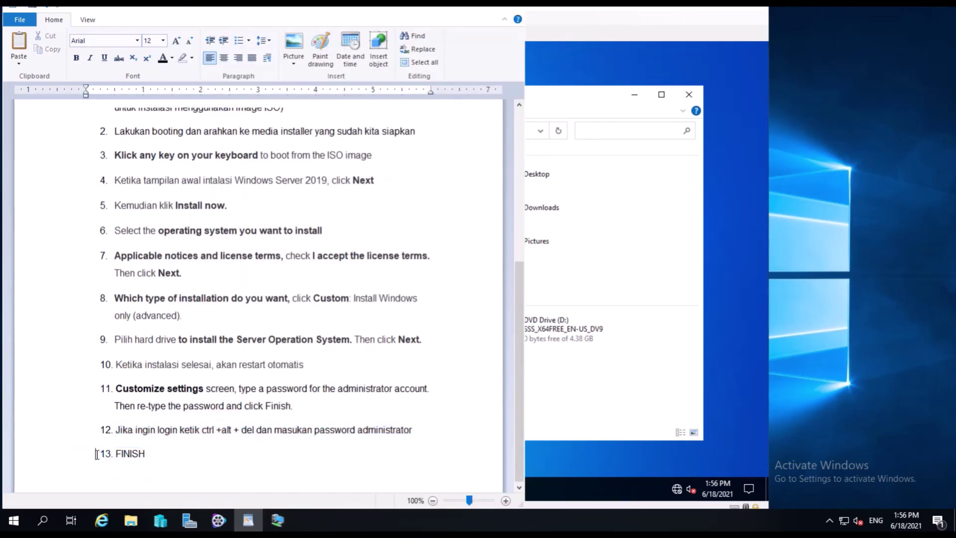
pyautogui.moveTo(100, 451); pyautogui.dragTo(175, 471)
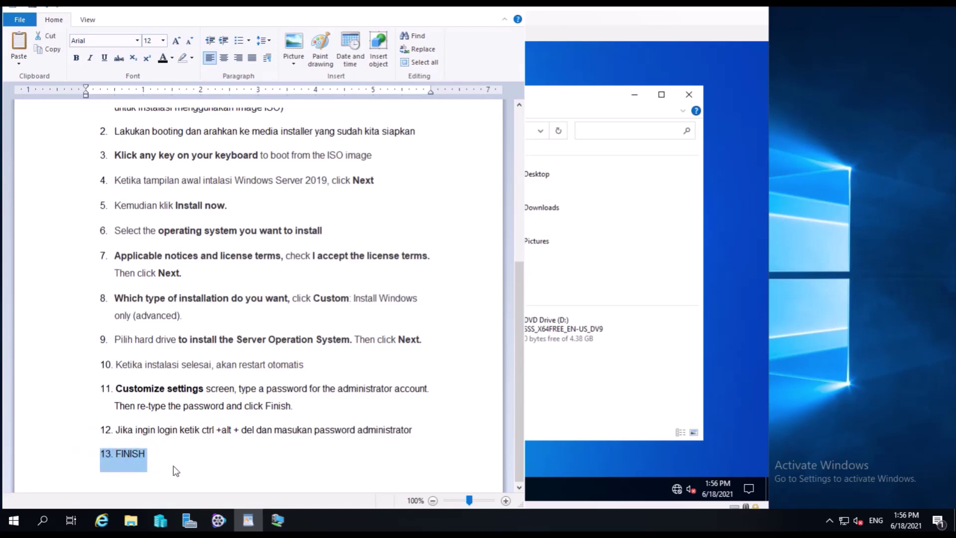
pyautogui.click(596, 341)
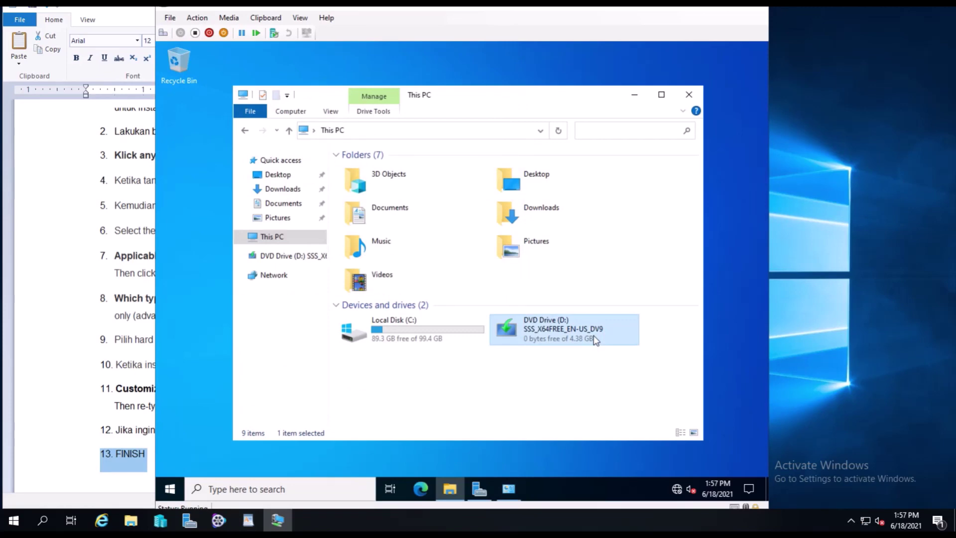